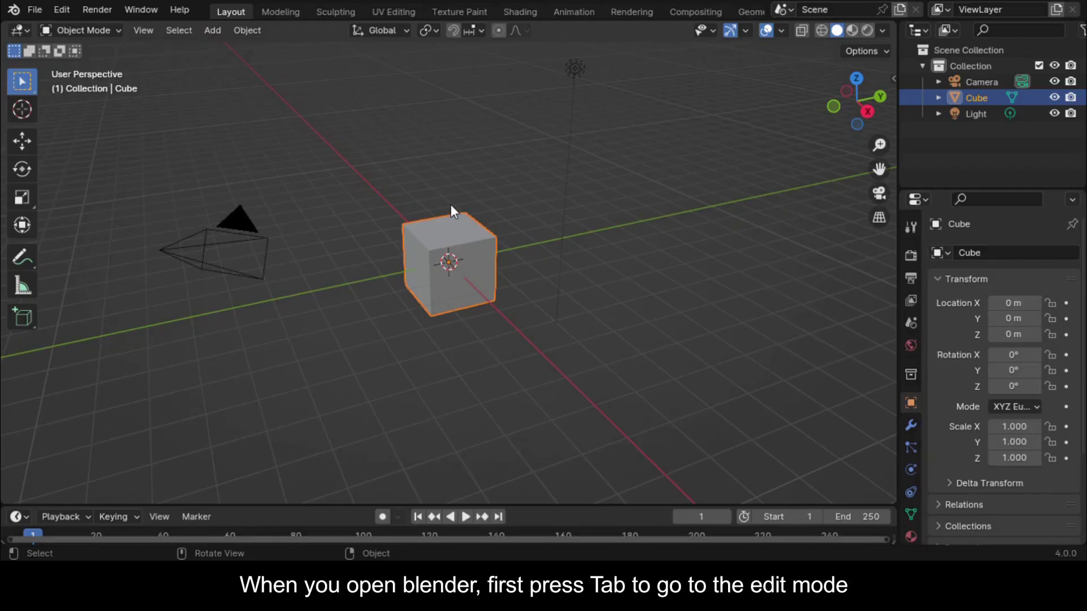
Step: Switch the default cube into Edit Mode and orbit the view around it
{"action": "scroll", "coordinate": [450, 206], "scroll_direction": "up", "scroll_amount": 5}
{"action": "key", "text": "Tab"}
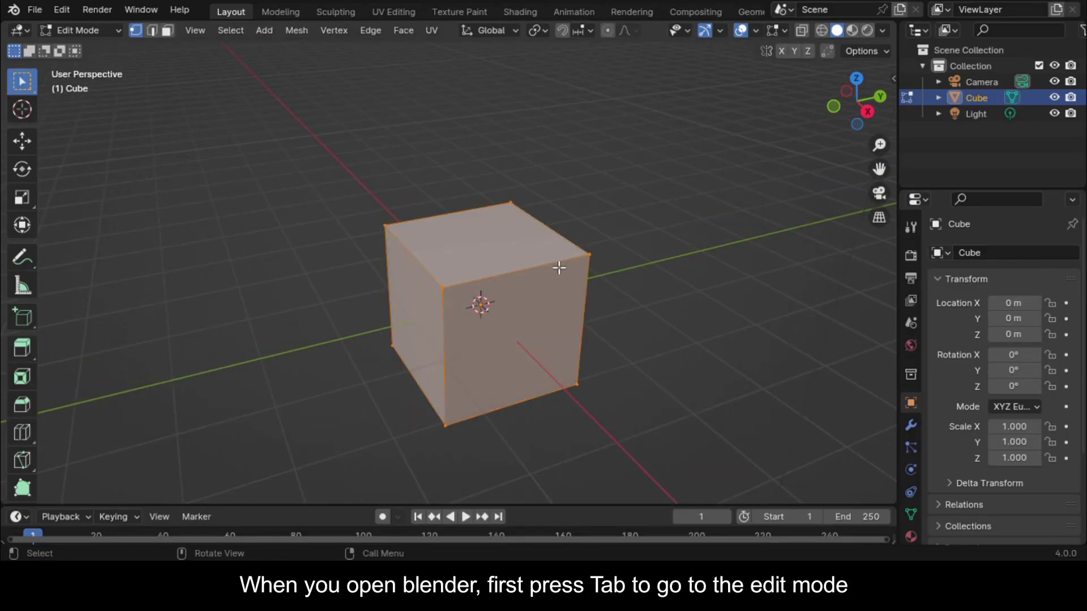
{"action": "middle_click_drag", "start_coordinate": [559, 268], "coordinate": [626, 325]}
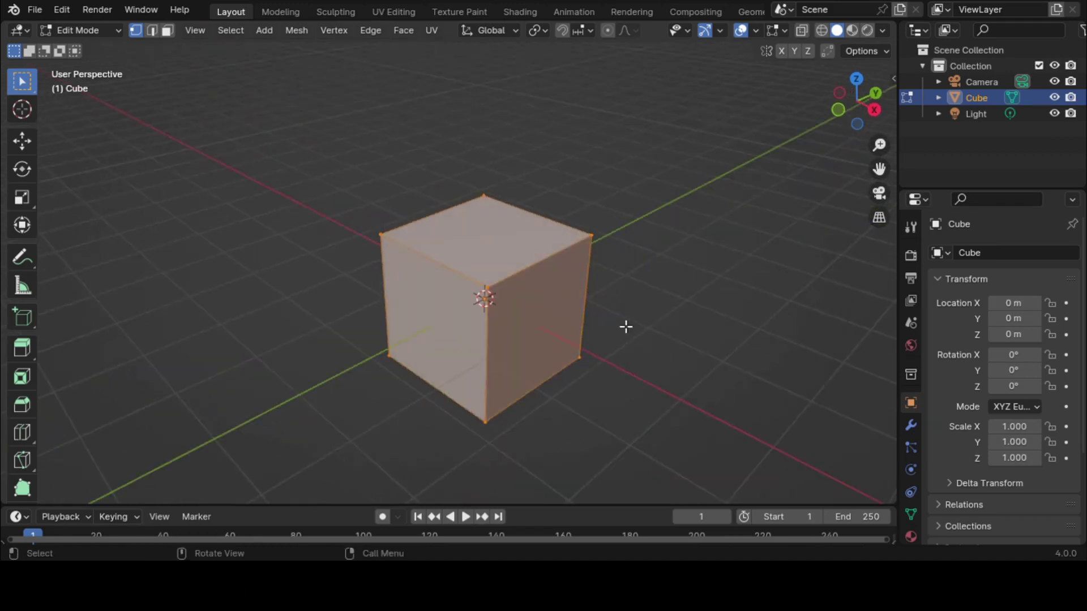
Step: In Edge select mode, select the seven seam edges of the cube
{"action": "left_click", "coordinate": [153, 31]}
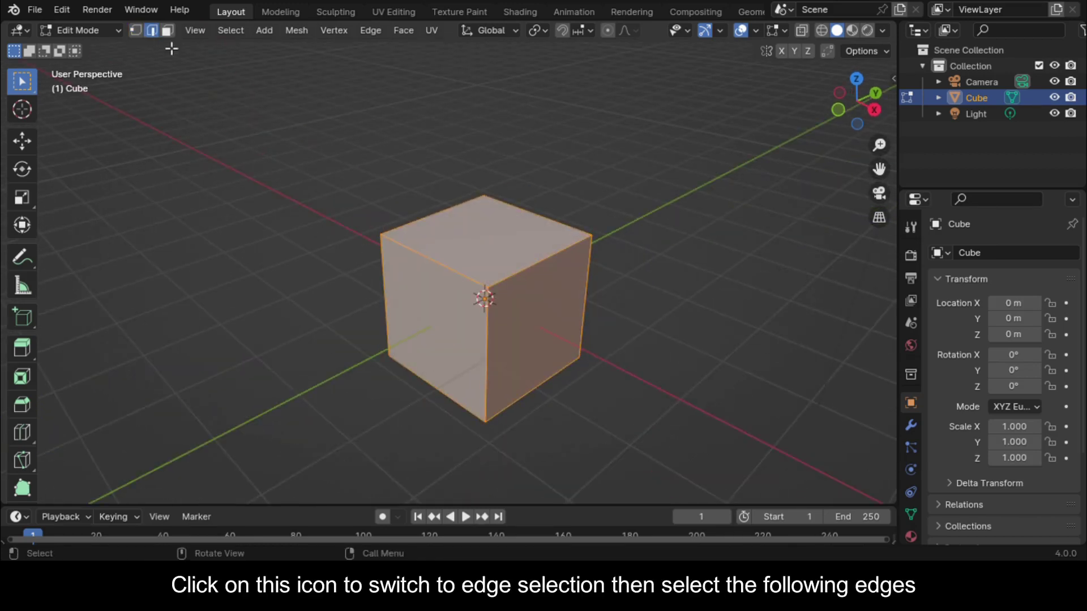
{"action": "left_click", "coordinate": [469, 279]}
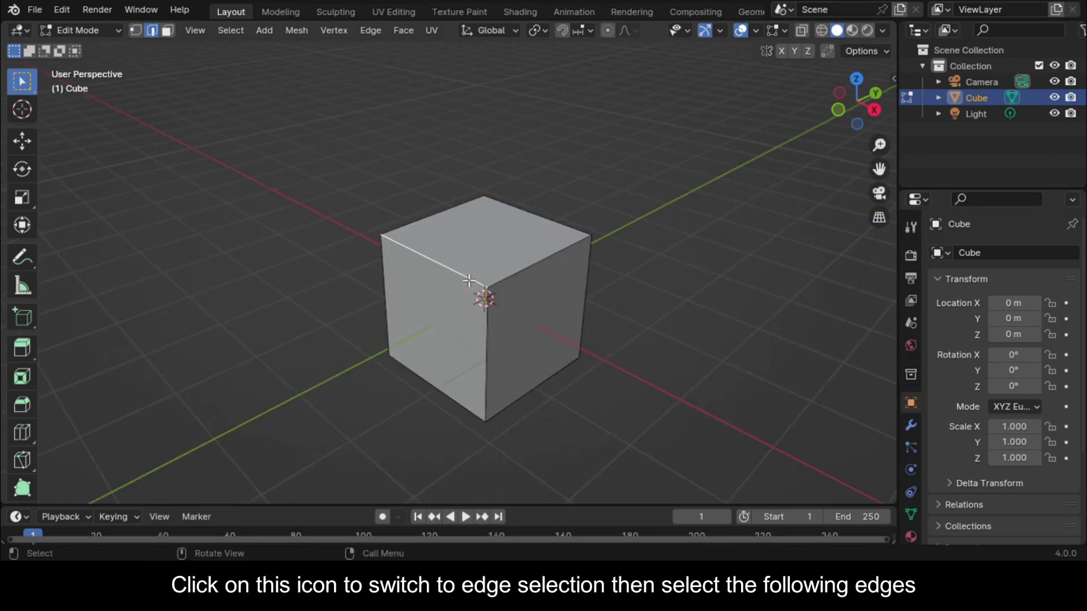
{"action": "left_click", "coordinate": [532, 261], "text": "shift"}
{"action": "left_click", "coordinate": [488, 339], "text": "shift"}
{"action": "left_click", "coordinate": [585, 300], "text": "shift"}
{"action": "left_click", "coordinate": [387, 305], "text": "shift"}
{"action": "left_click", "coordinate": [442, 213], "text": "shift"}
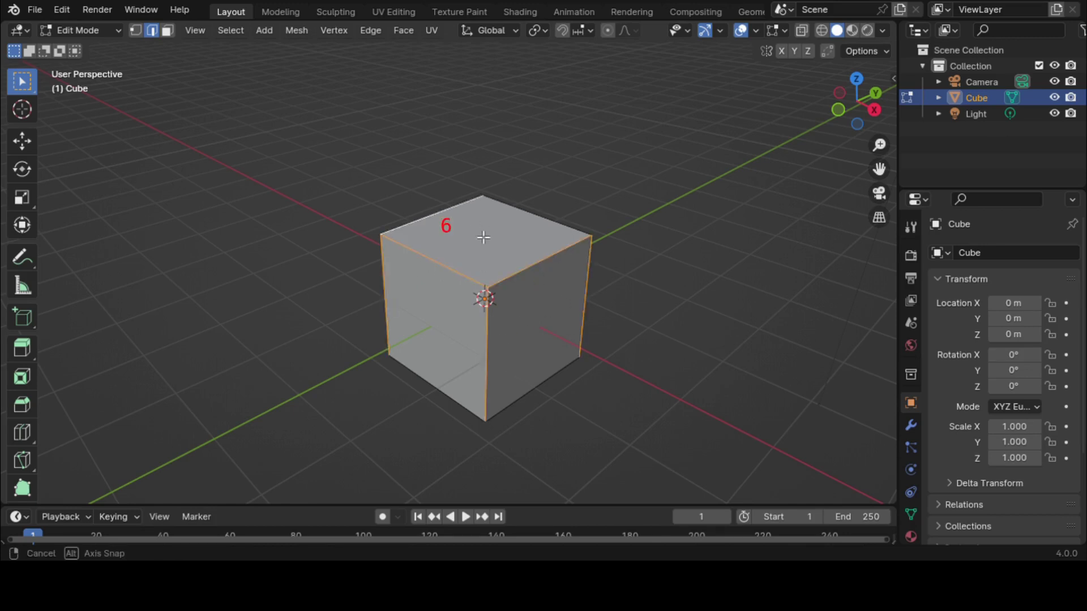
{"action": "middle_click_drag", "start_coordinate": [481, 235], "coordinate": [507, 242]}
{"action": "left_click", "coordinate": [550, 290], "text": "shift"}
{"action": "middle_click_drag", "start_coordinate": [550, 289], "coordinate": [510, 254]}
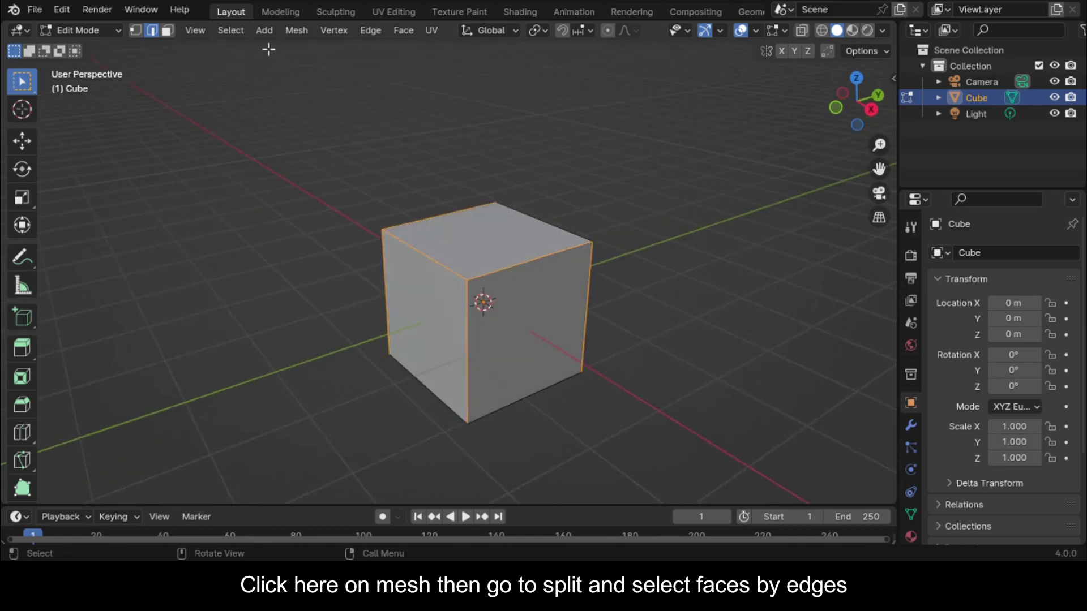
Step: Split the cube along the selected edges with Mesh > Split > Faces by Edges
{"action": "left_click", "coordinate": [296, 30]}
{"action": "mouse_move", "coordinate": [410, 177]}
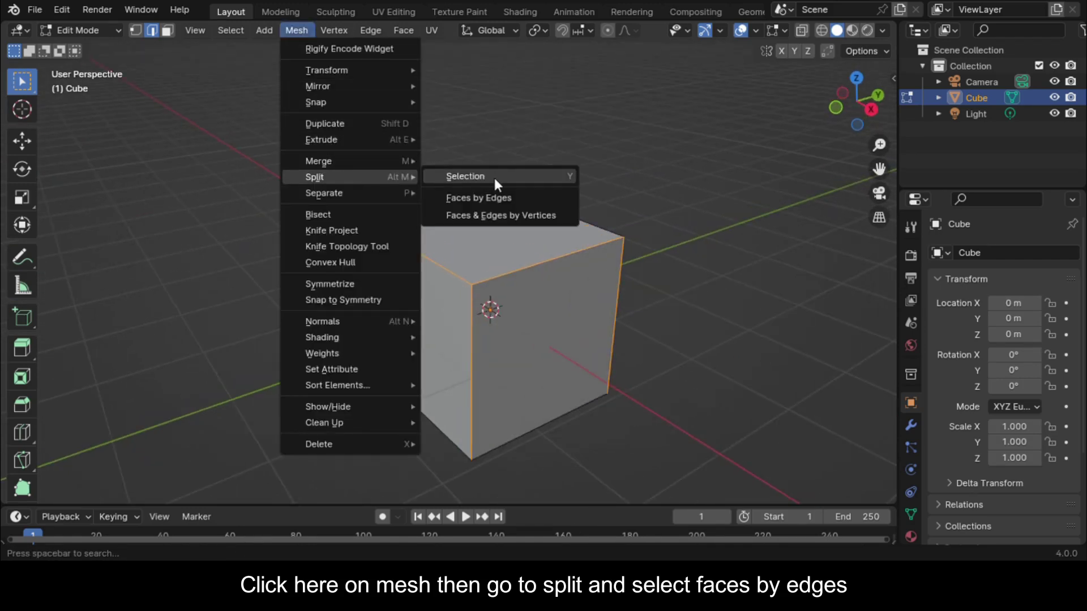
{"action": "left_click", "coordinate": [495, 198]}
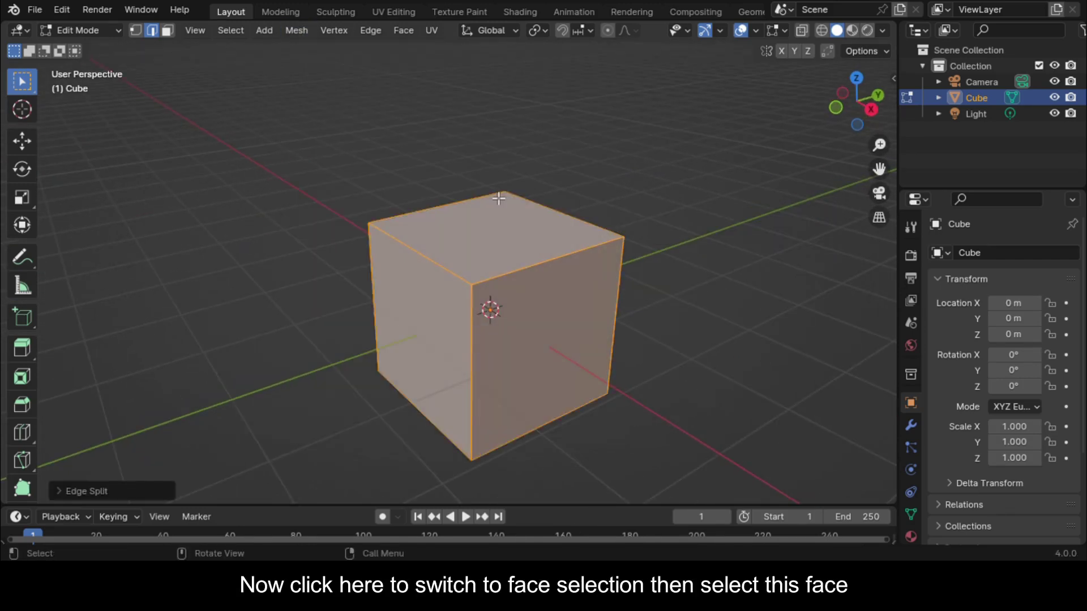
Step: Select only the cube's right face in Face select mode
{"action": "middle_click_drag", "start_coordinate": [498, 198], "coordinate": [625, 216]}
{"action": "left_click", "coordinate": [167, 30]}
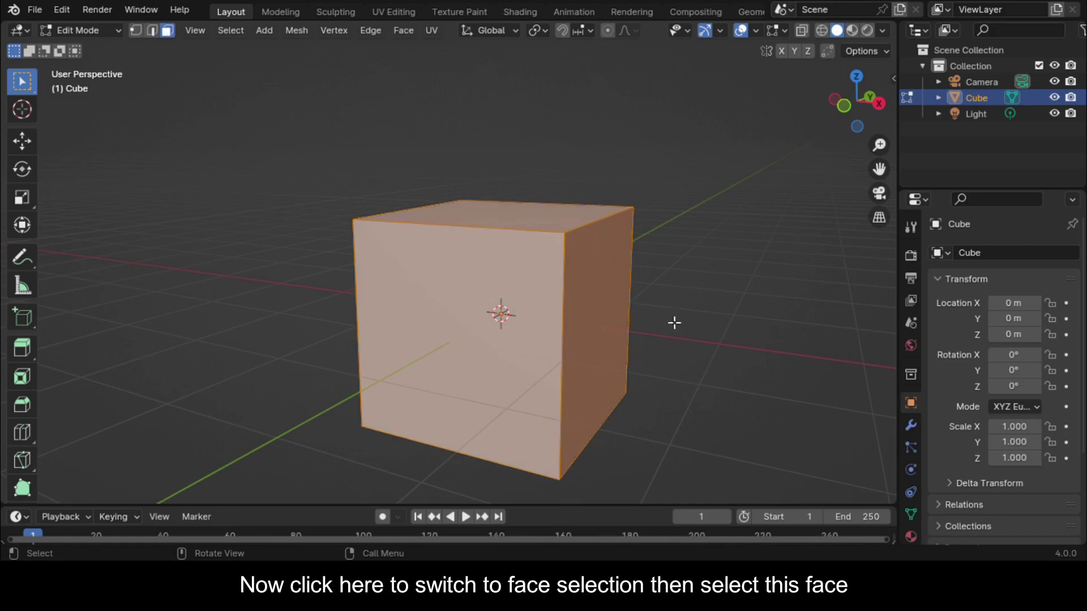
{"action": "left_click", "coordinate": [607, 271]}
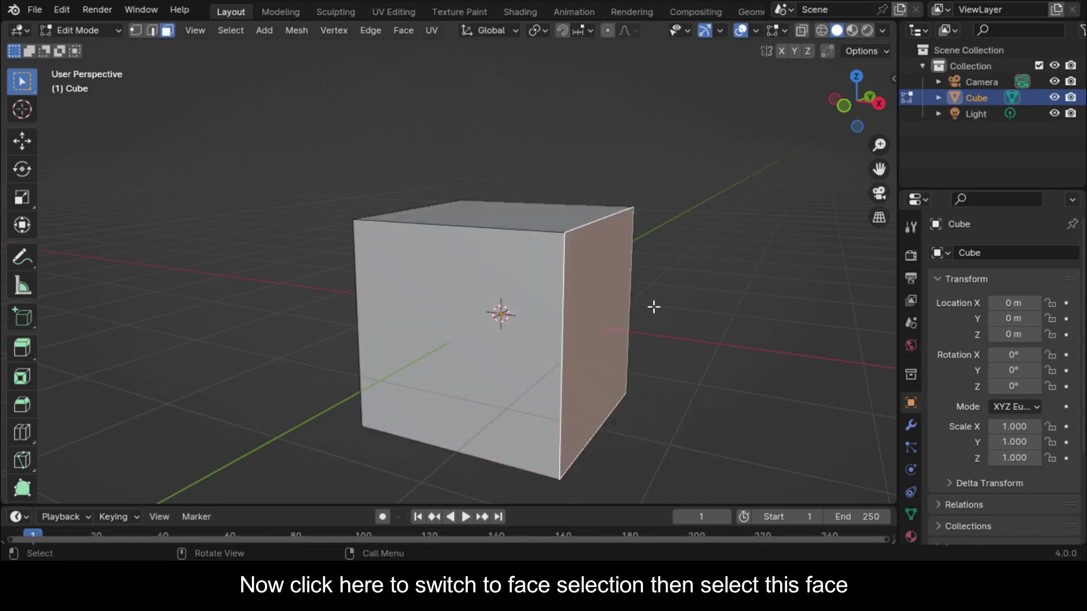
{"action": "left_click_drag", "start_coordinate": [879, 169], "coordinate": [879, 116]}
Step: Switch to Edge select and set the Transform Pivot Point to Active Element
{"action": "key", "text": "2"}
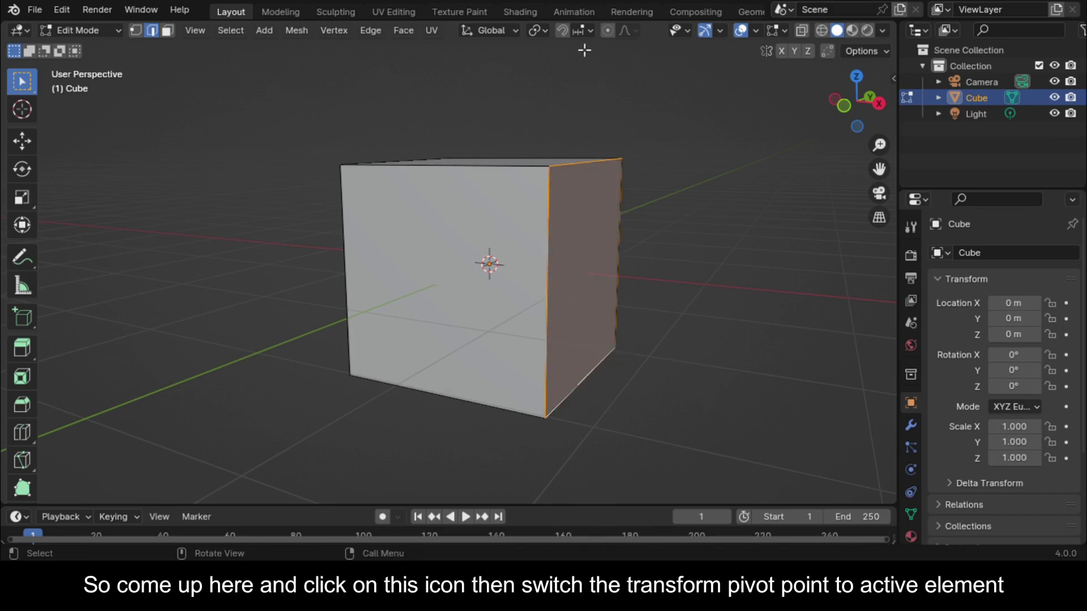
{"action": "left_click", "coordinate": [537, 31]}
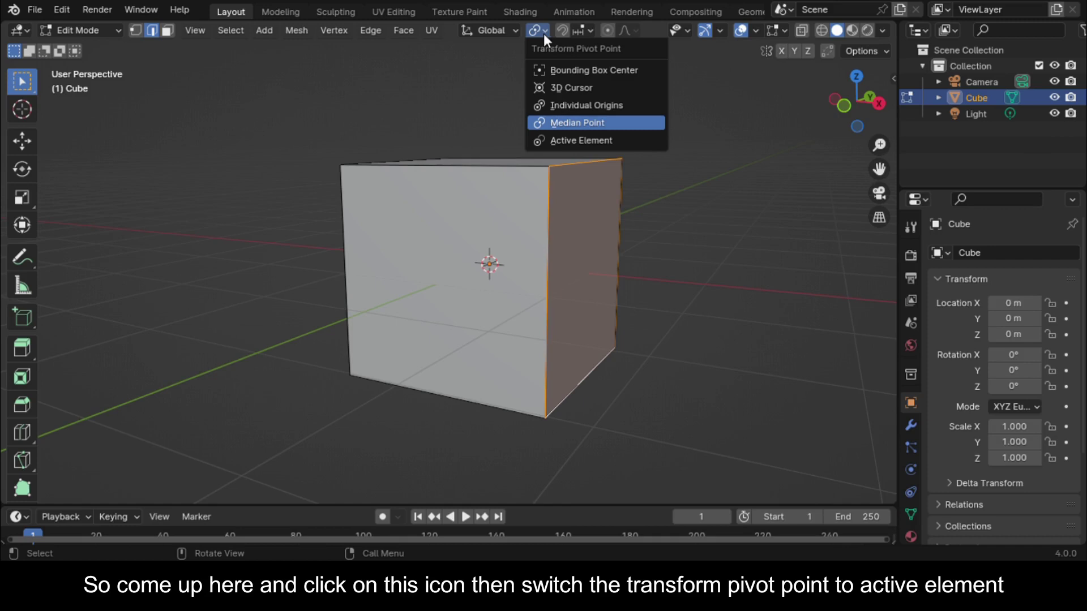
{"action": "left_click", "coordinate": [552, 139]}
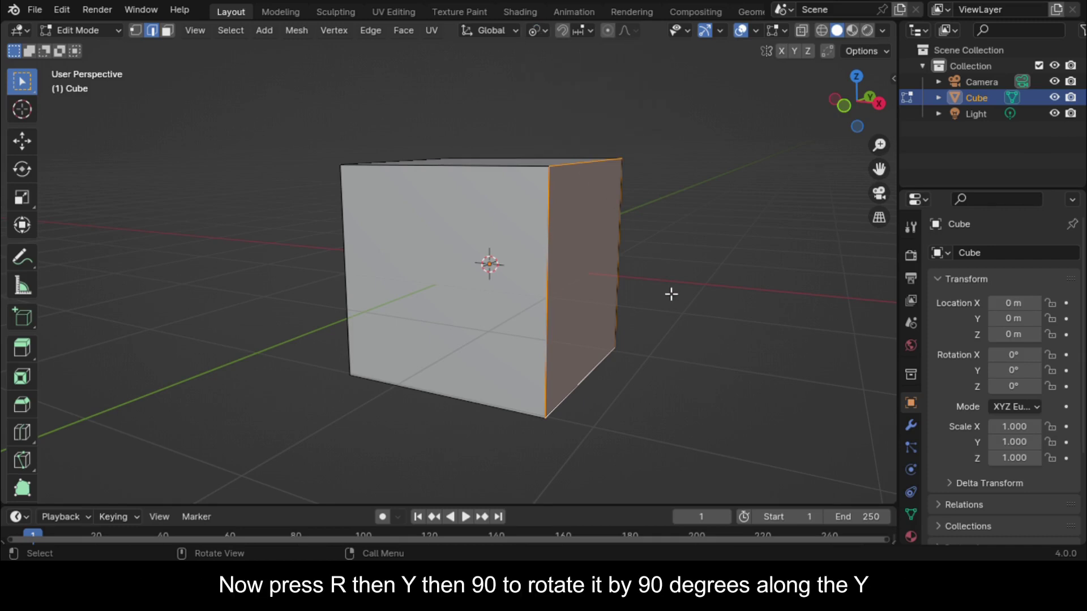
Step: Rotate the right face 90° about Y so it lies flat
{"action": "key", "text": "r"}
{"action": "type", "text": "y"}
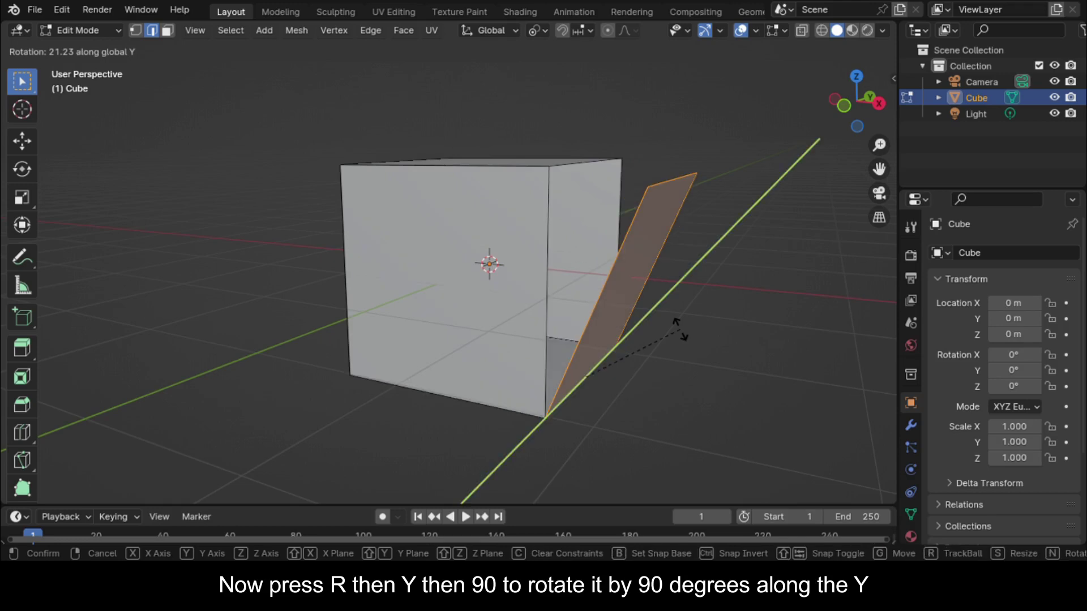
{"action": "type", "text": "90"}
{"action": "key", "text": "Return"}
Step: Select the front face, hinge it on its bottom edge, and rotate it 90° about X flat
{"action": "middle_click_drag", "start_coordinate": [680, 318], "coordinate": [451, 376]}
{"action": "key", "text": "alt+a"}
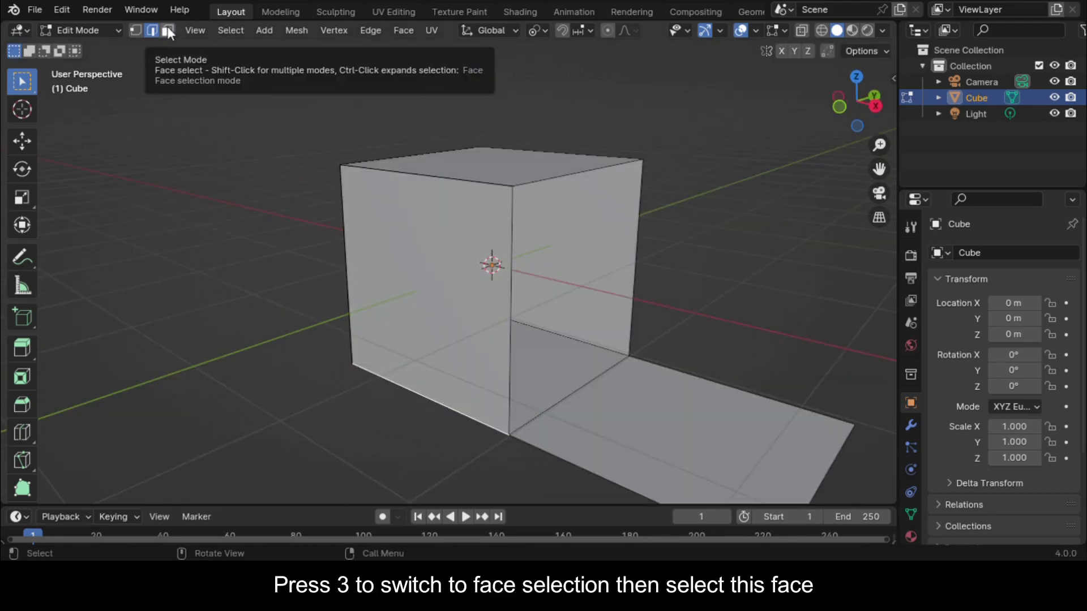
{"action": "left_click", "coordinate": [167, 31]}
{"action": "left_click", "coordinate": [459, 356]}
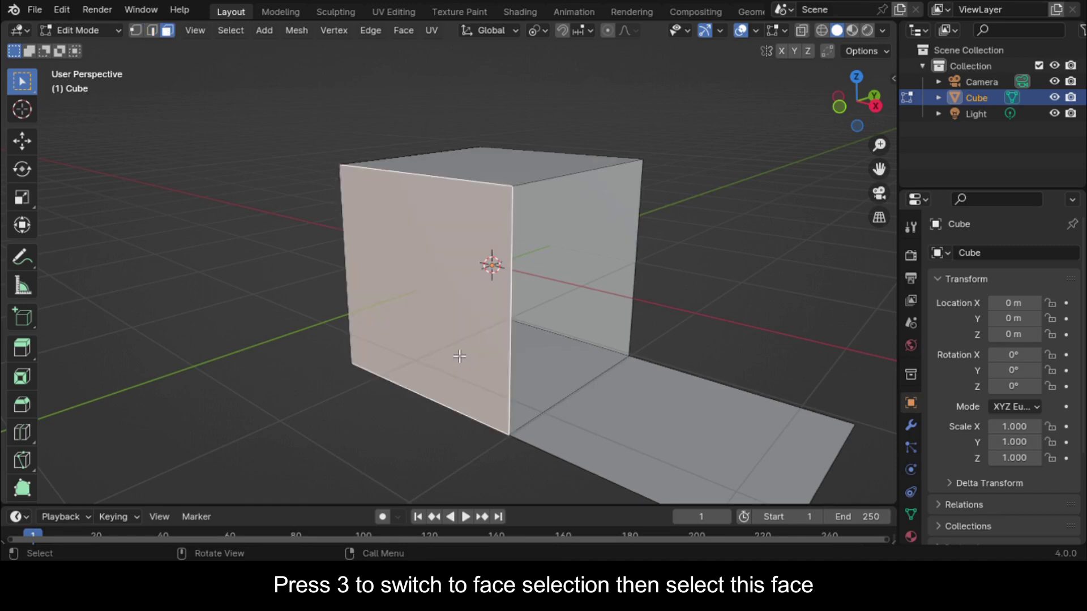
{"action": "key", "text": "2"}
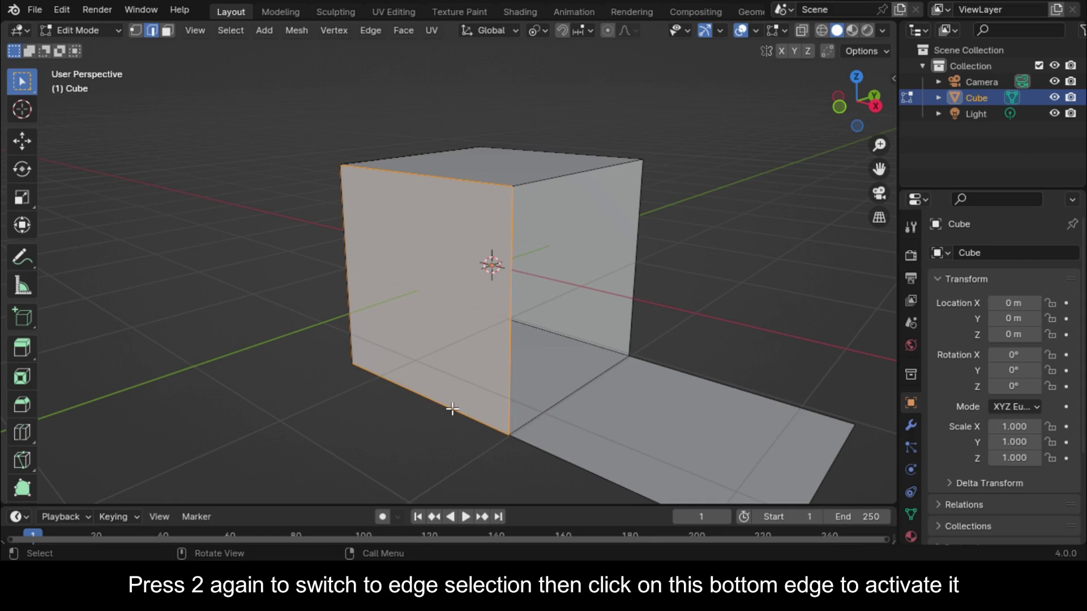
{"action": "left_click", "coordinate": [449, 409], "text": "shift"}
{"action": "left_click", "coordinate": [449, 409], "text": "shift"}
{"action": "key", "text": "r"}
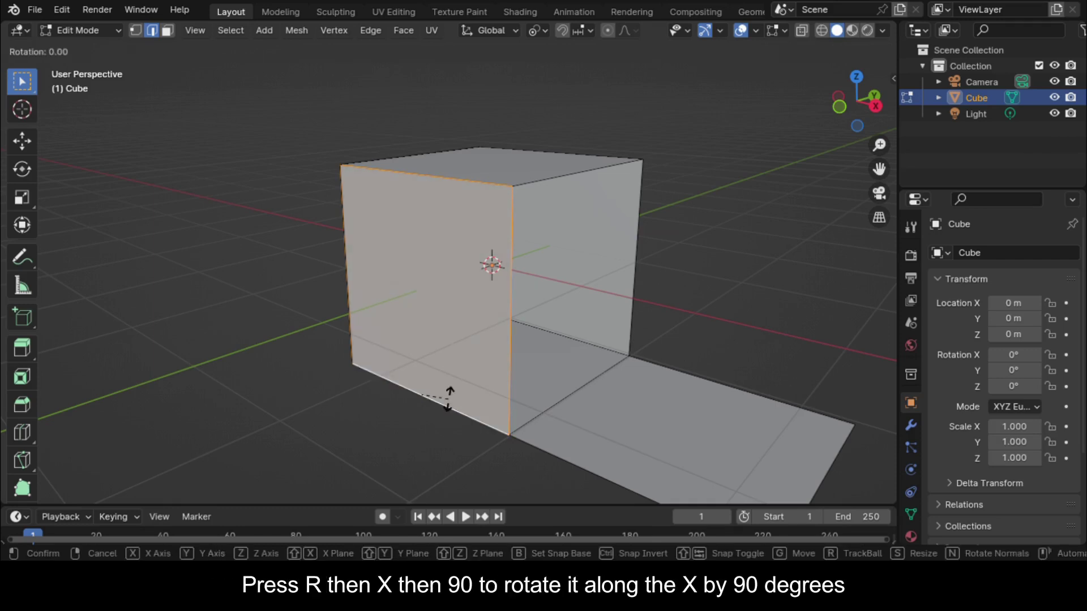
{"action": "type", "text": "x"}
{"action": "type", "text": "90"}
{"action": "key", "text": "Return"}
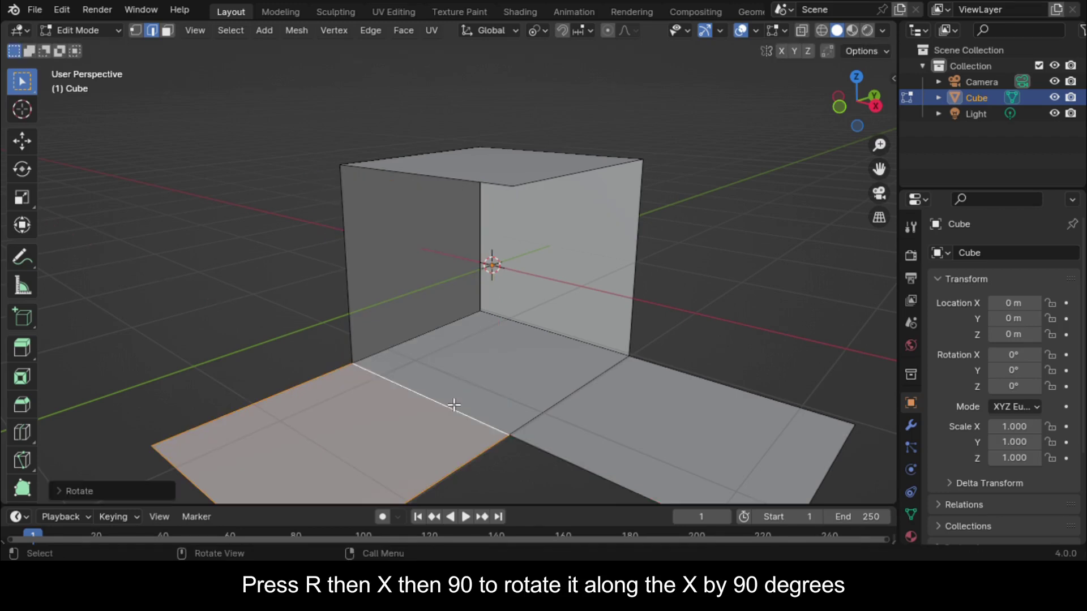
{"action": "middle_click_drag", "start_coordinate": [444, 365], "coordinate": [427, 333]}
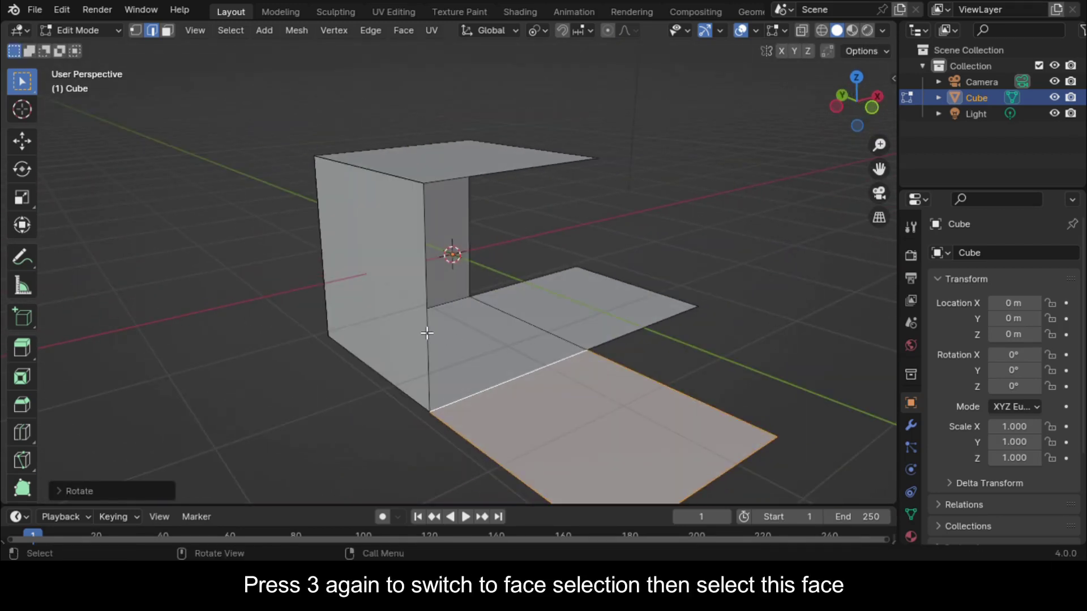
Step: Select the left wall, hinge it on its bottom edge, and rotate it -90° about Y flat
{"action": "key", "text": "3"}
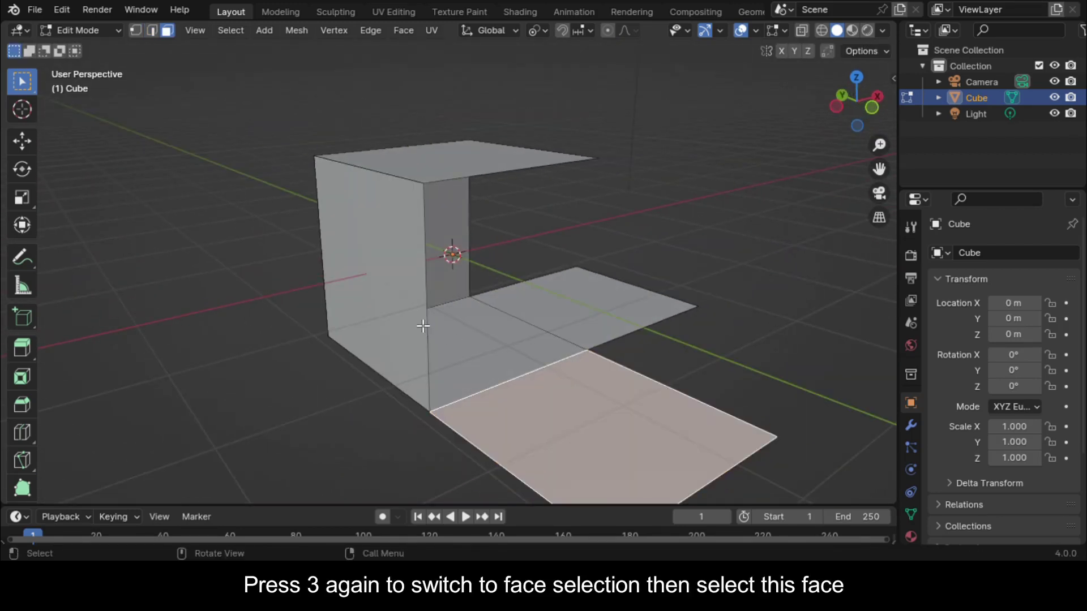
{"action": "left_click", "coordinate": [420, 323]}
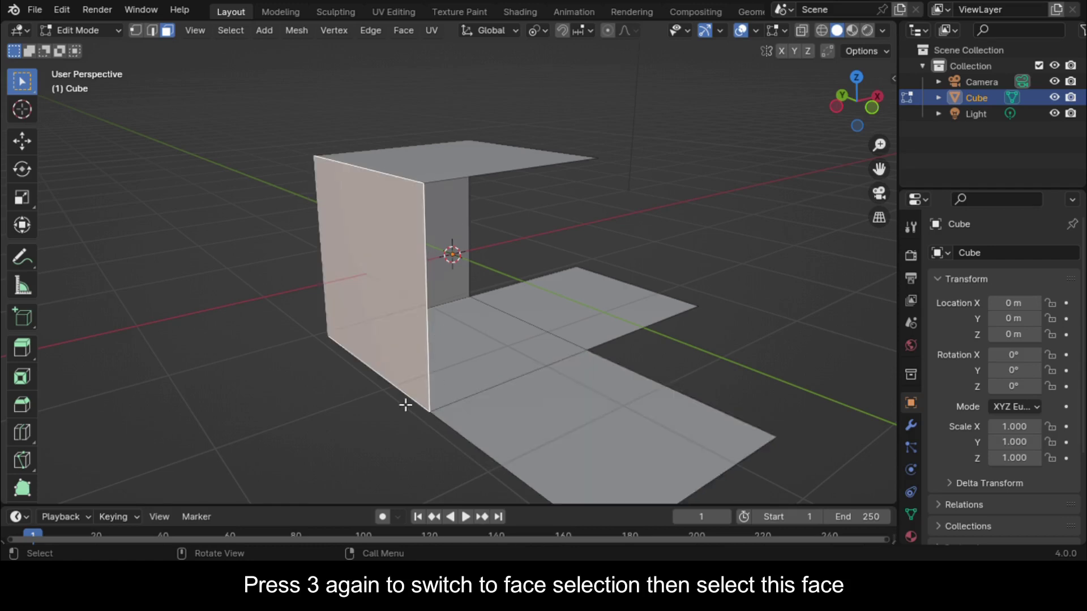
{"action": "key", "text": "2"}
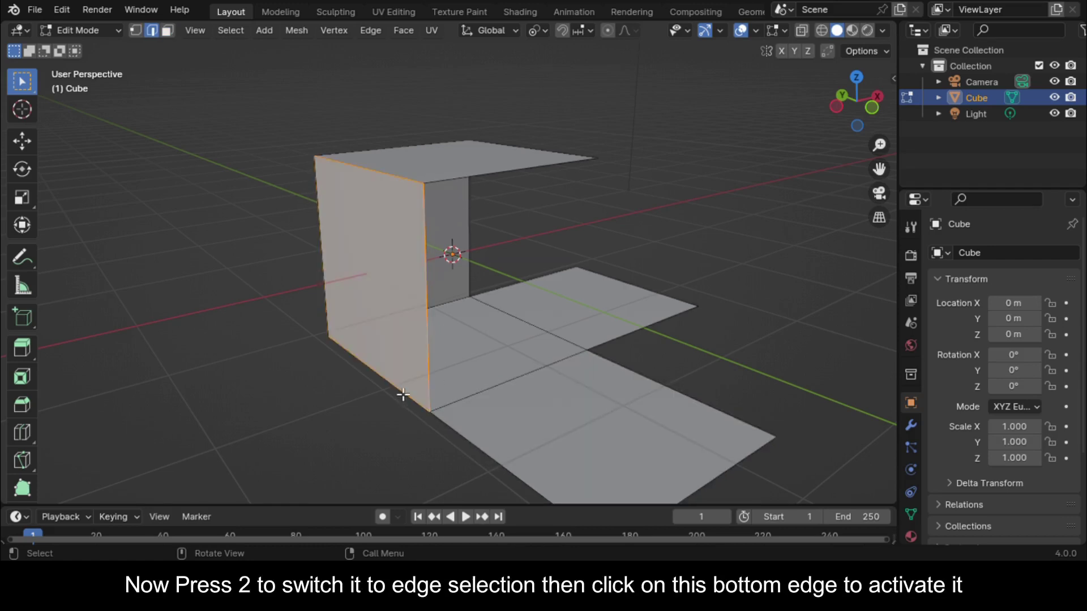
{"action": "left_click", "coordinate": [404, 393], "text": "shift"}
{"action": "left_click", "coordinate": [403, 392], "text": "shift"}
{"action": "key", "text": "r"}
{"action": "type", "text": "y"}
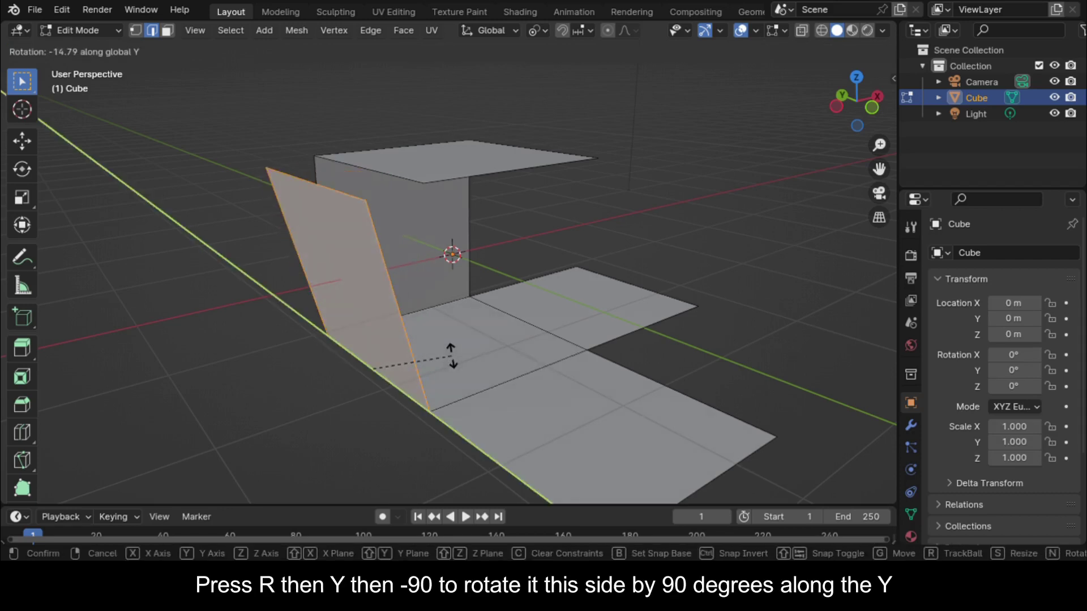
{"action": "type", "text": "90-"}
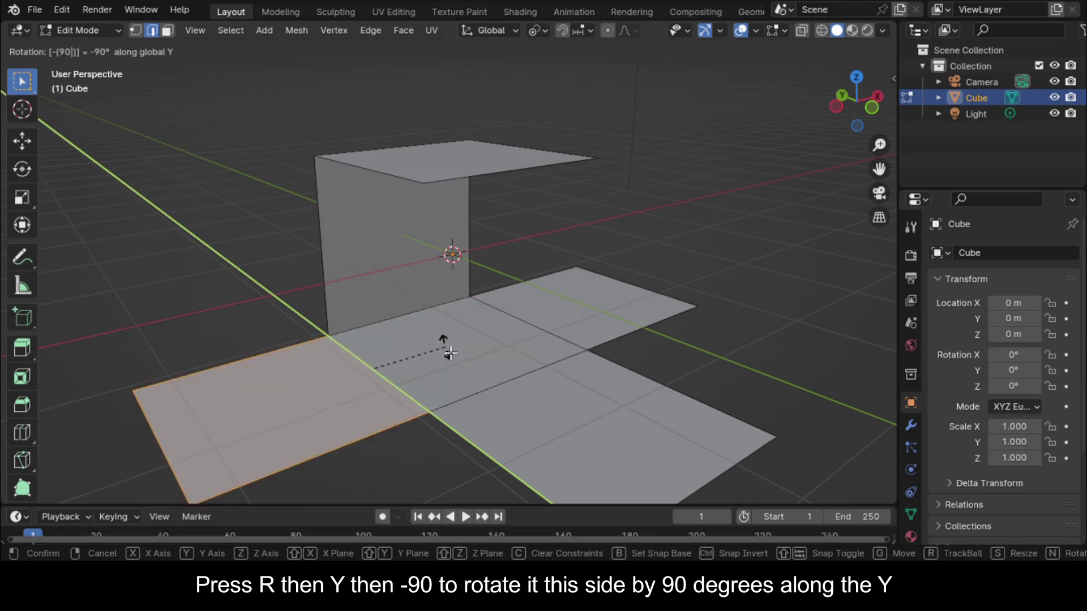
{"action": "key", "text": "Return"}
{"action": "middle_click_drag", "start_coordinate": [447, 347], "coordinate": [589, 348]}
Step: Select the back wall, hinge it on its bottom edge, and rotate it -90° about X
{"action": "left_click", "coordinate": [375, 398]}
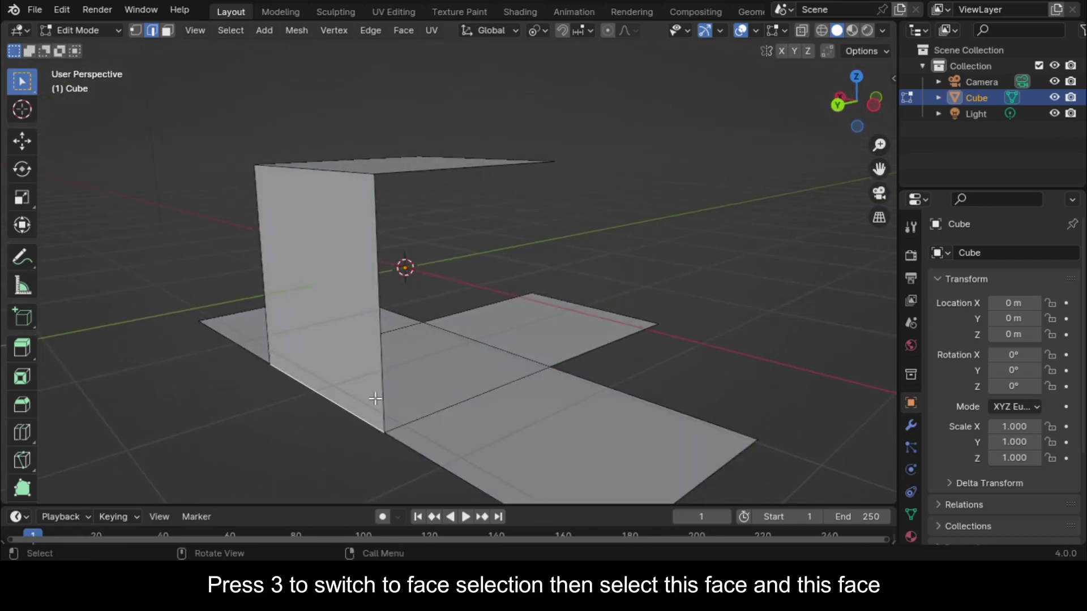
{"action": "key", "text": "3"}
{"action": "left_click", "coordinate": [414, 164]}
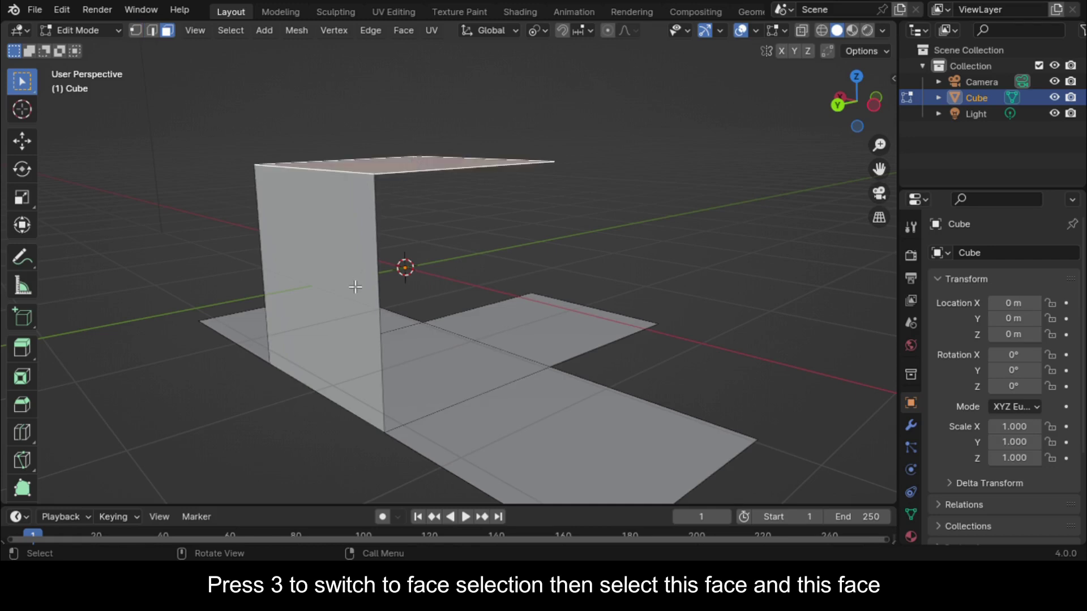
{"action": "left_click", "coordinate": [356, 287], "text": "shift"}
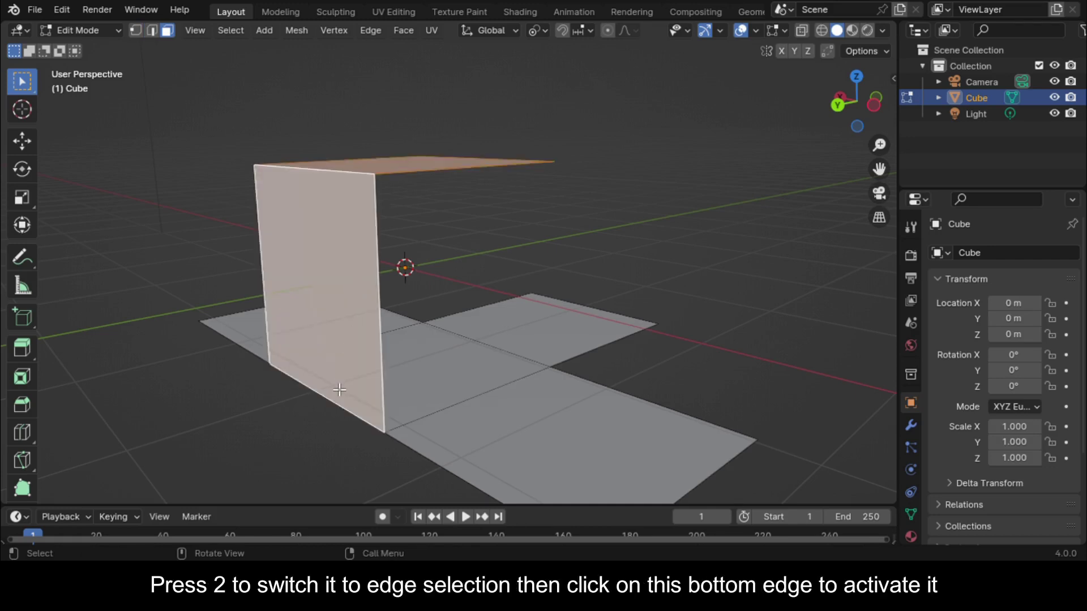
{"action": "key", "text": "2"}
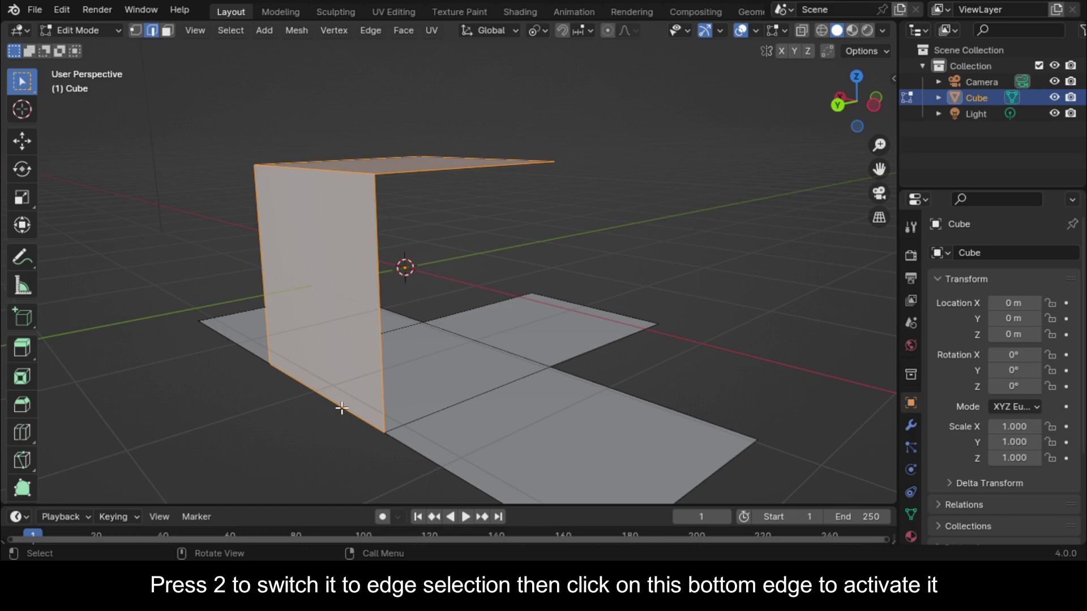
{"action": "left_click", "coordinate": [343, 410], "text": "shift"}
{"action": "left_click", "coordinate": [348, 407], "text": "shift"}
{"action": "type", "text": "r"}
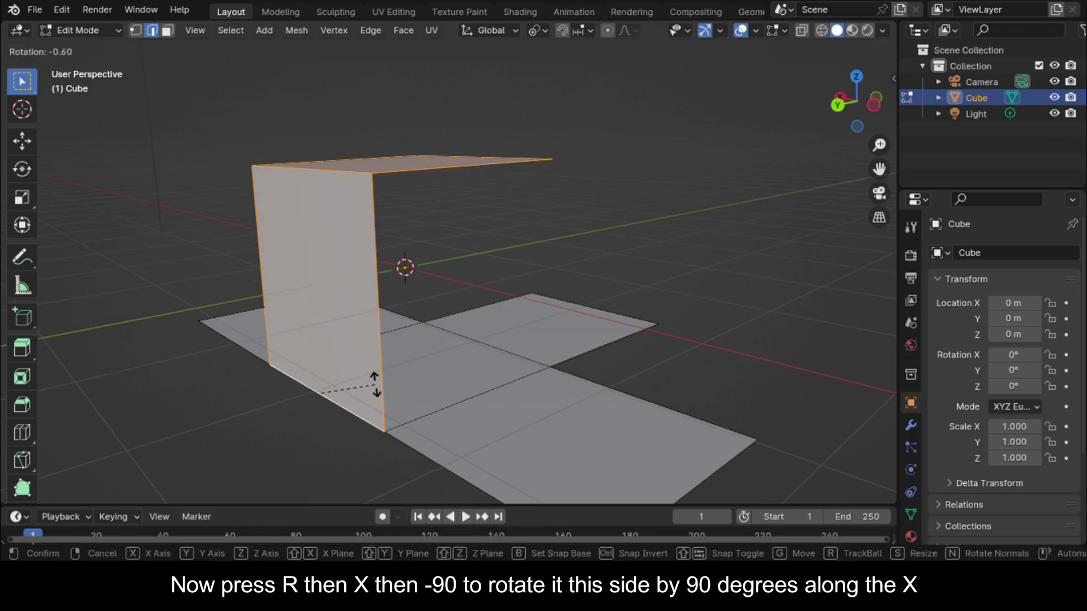
{"action": "type", "text": "x90"}
{"action": "type", "text": "-"}
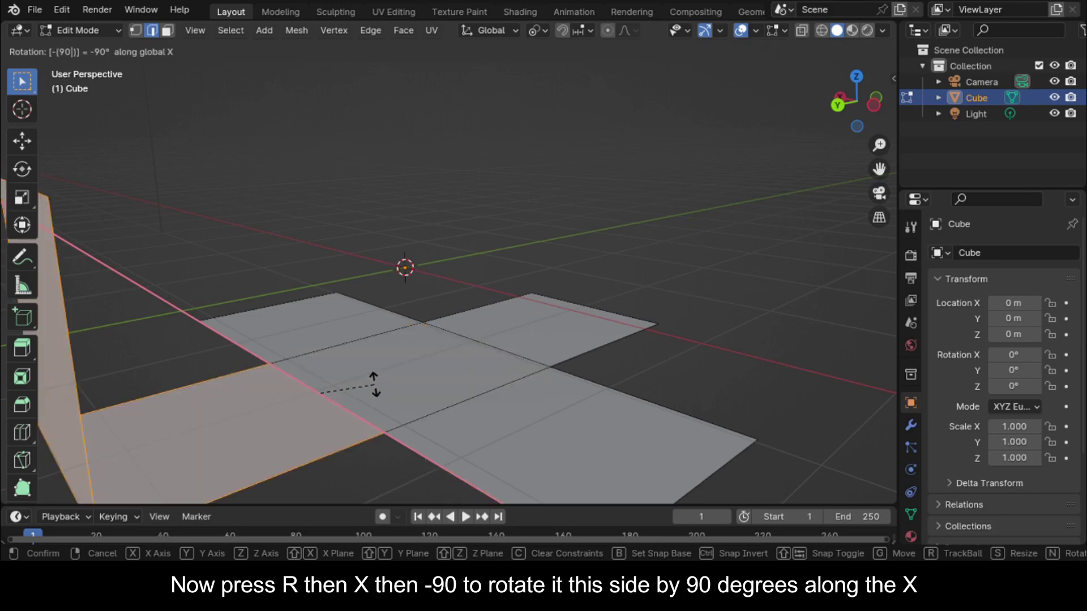
{"action": "key", "text": "Return"}
Step: Deselect the folded flap and return to Object Mode
{"action": "middle_click_drag", "start_coordinate": [844, 172], "coordinate": [396, 407]}
{"action": "left_click", "coordinate": [347, 448]}
{"action": "middle_click_drag", "start_coordinate": [347, 448], "coordinate": [407, 400]}
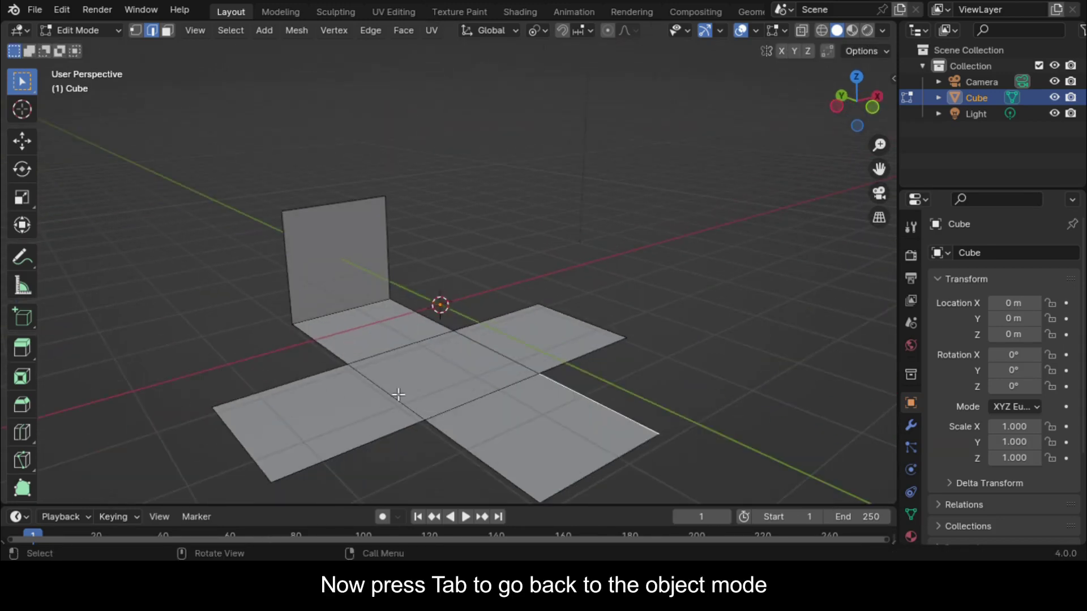
{"action": "key", "text": "Tab"}
Step: From the X side view, move the cube net 1 m up along Z, then open the Add menu
{"action": "middle_click_drag", "start_coordinate": [446, 337], "coordinate": [820, 120]}
{"action": "scroll", "coordinate": [471, 335], "scroll_direction": "down", "scroll_amount": 3}
{"action": "left_click", "coordinate": [859, 104]}
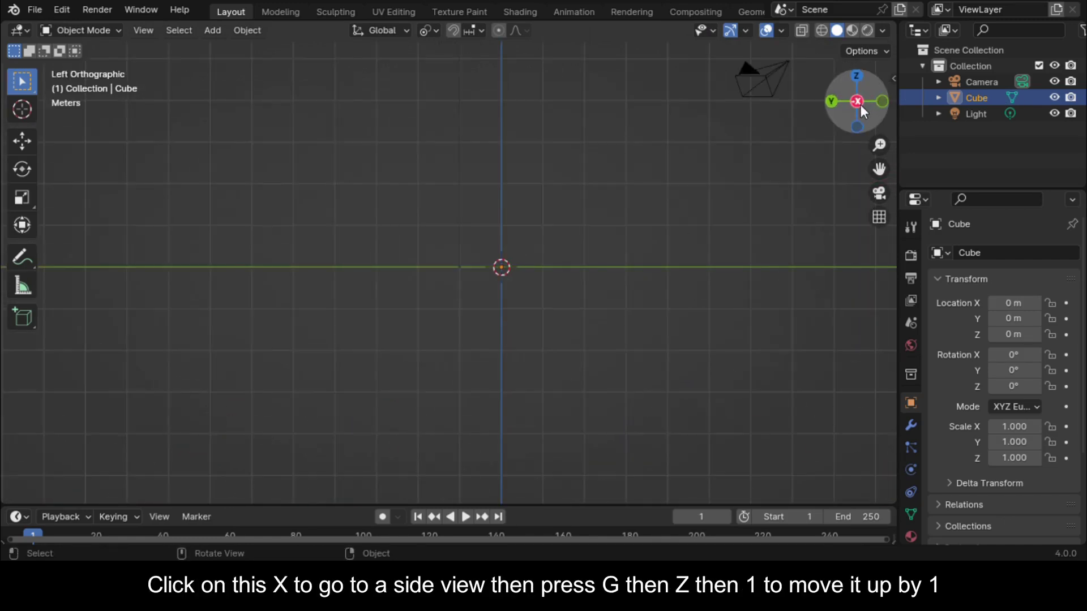
{"action": "key", "text": "g"}
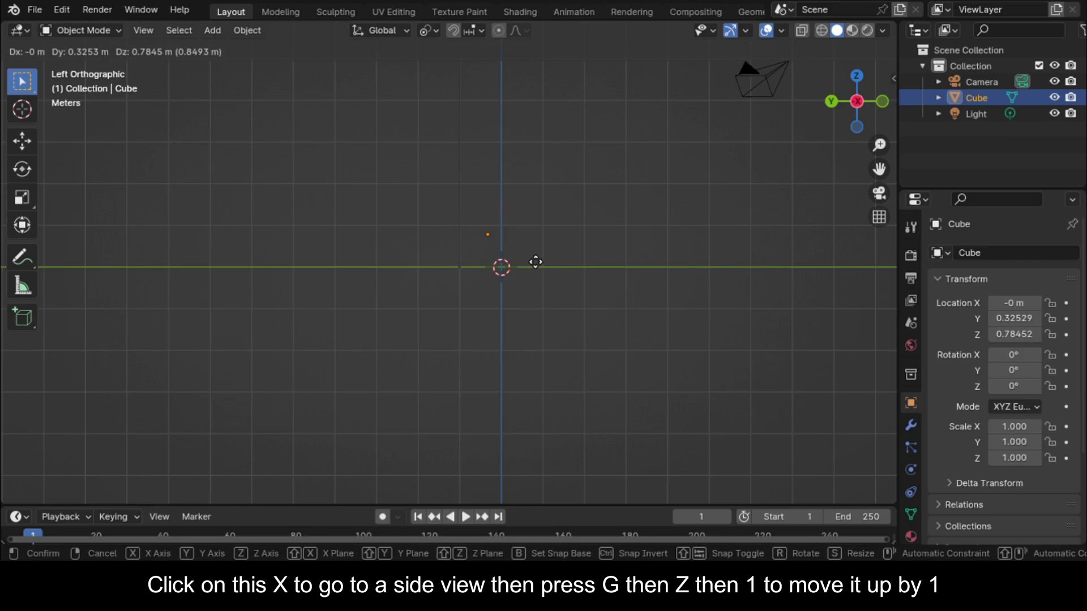
{"action": "type", "text": "z1"}
{"action": "key", "text": "Return"}
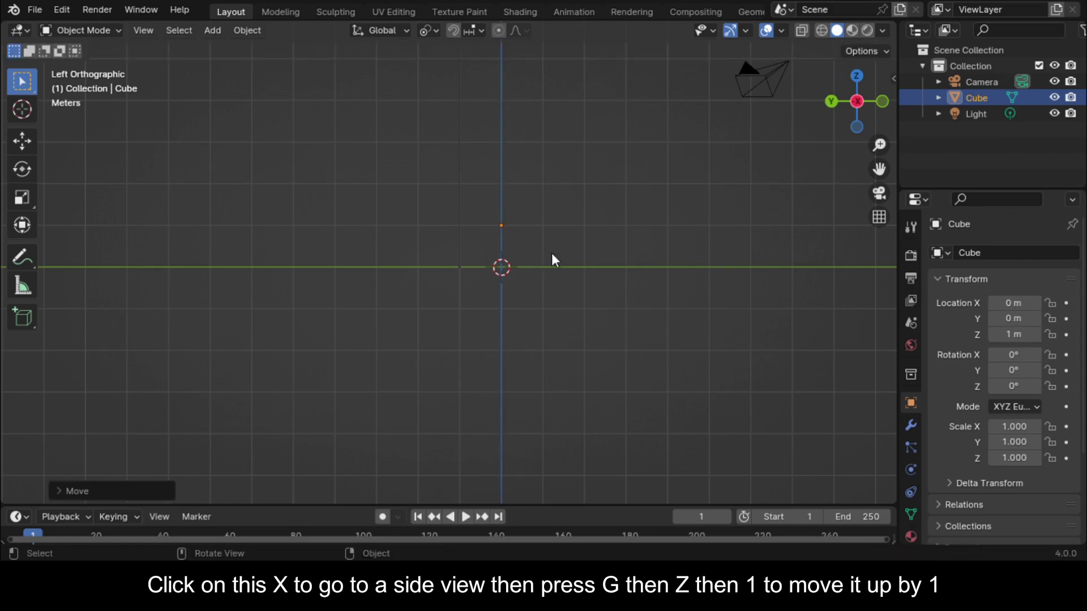
{"action": "middle_click_drag", "start_coordinate": [535, 254], "coordinate": [590, 328]}
{"action": "key", "text": "shift+a"}
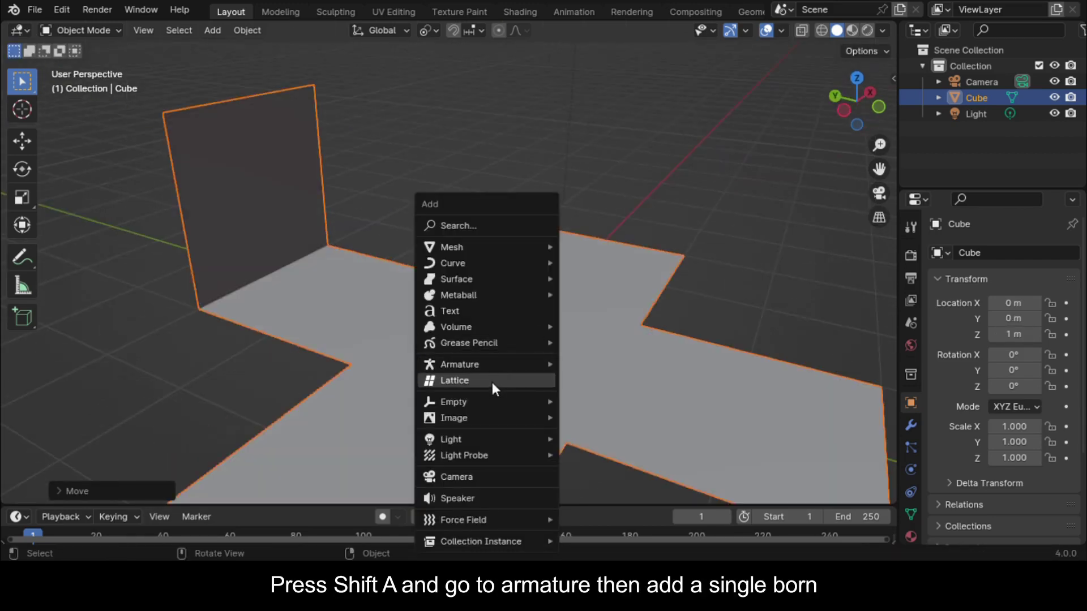
Step: Add a Single Bone armature and scale it by 2
{"action": "mouse_move", "coordinate": [521, 366]}
{"action": "left_click", "coordinate": [592, 362]}
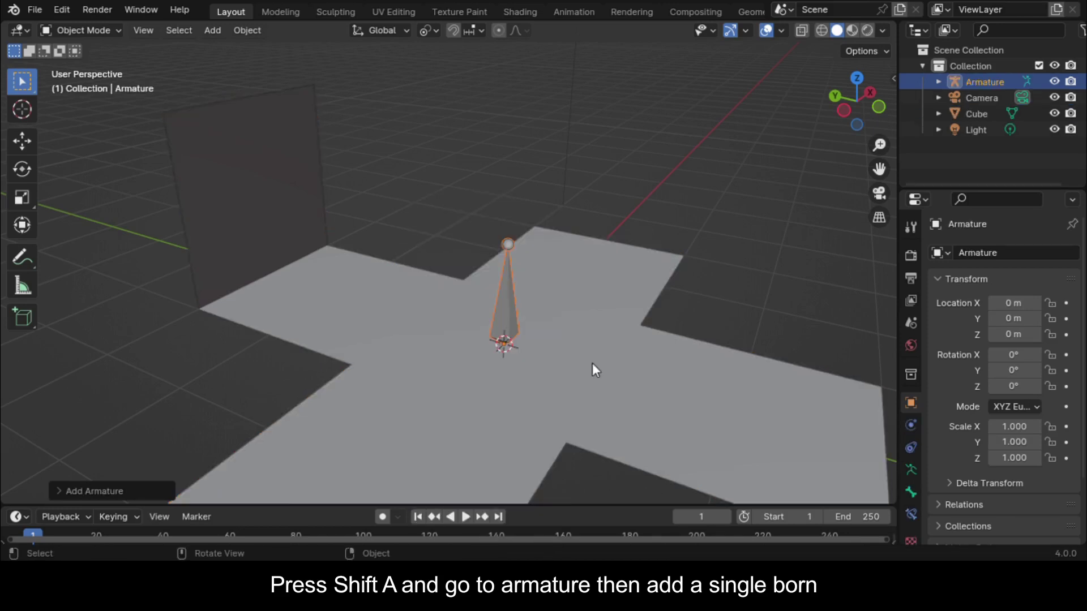
{"action": "middle_click_drag", "start_coordinate": [561, 362], "coordinate": [616, 334]}
{"action": "key", "text": "s"}
{"action": "key", "text": "2"}
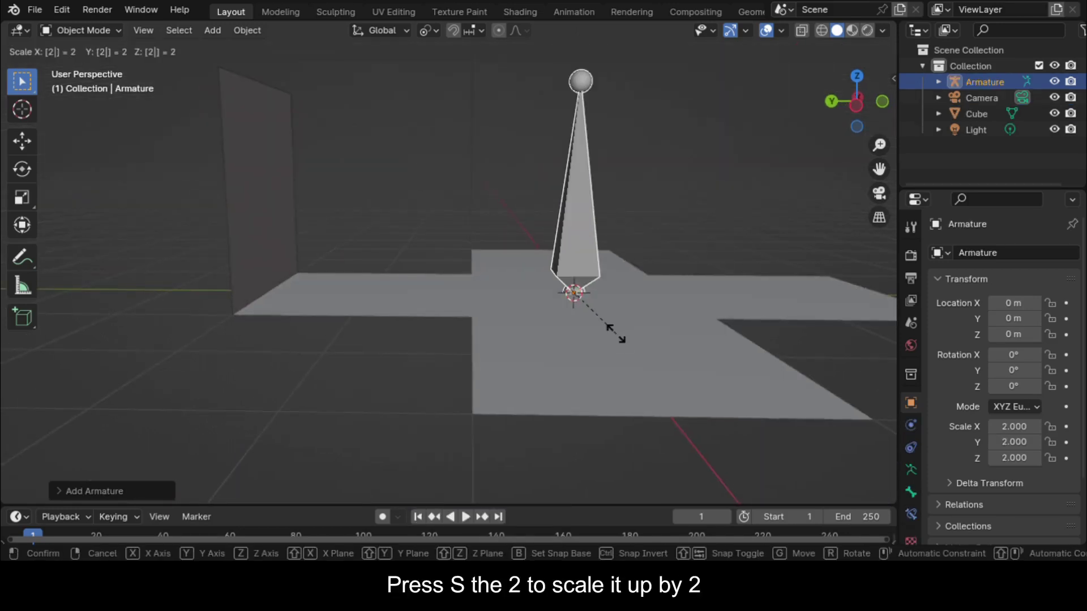
{"action": "left_click", "coordinate": [615, 333]}
{"action": "scroll", "coordinate": [616, 334], "scroll_direction": "down", "scroll_amount": 2}
{"action": "middle_click_drag", "start_coordinate": [616, 334], "coordinate": [575, 359]}
Step: In armature Edit Mode, extrude a second bone 2 m along X from the tip
{"action": "key", "text": "Tab"}
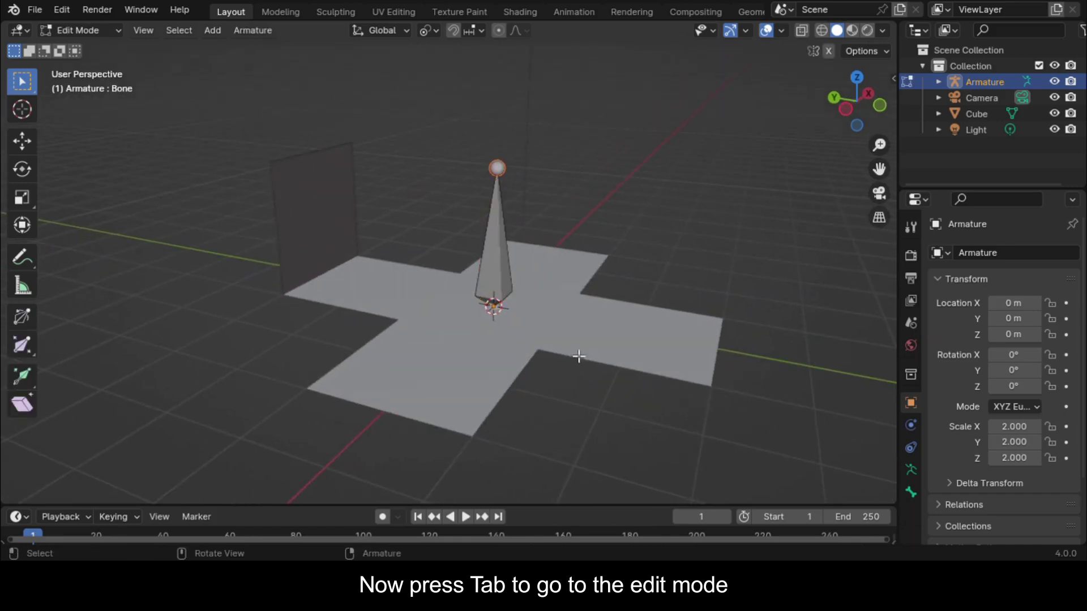
{"action": "left_click", "coordinate": [515, 278]}
{"action": "middle_click_drag", "start_coordinate": [517, 278], "coordinate": [582, 181]}
{"action": "left_click", "coordinate": [546, 171]}
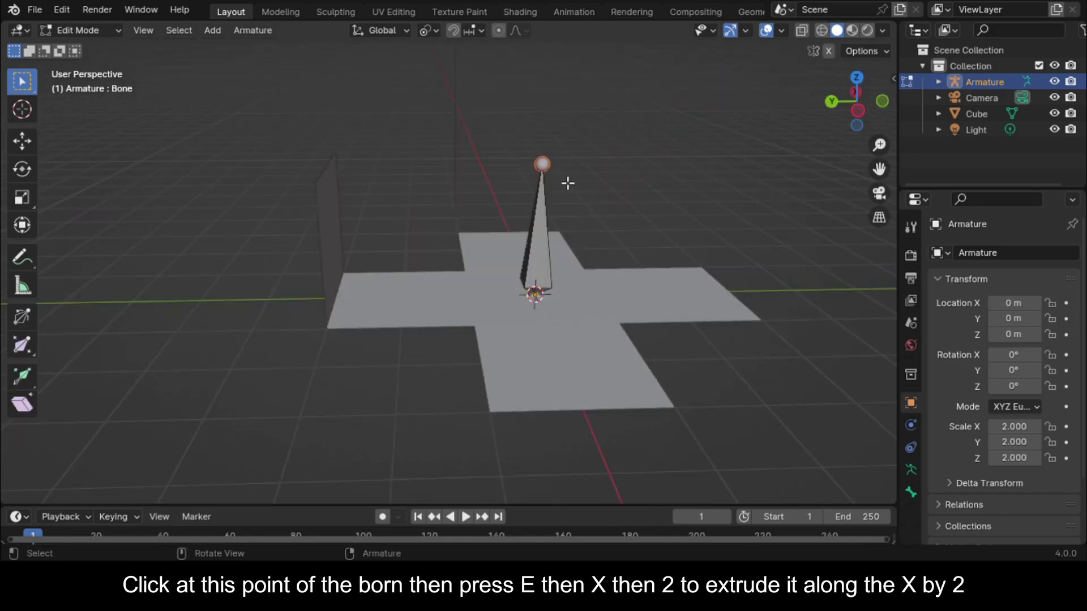
{"action": "key", "text": "e"}
{"action": "key", "text": "x"}
{"action": "key", "text": "2"}
{"action": "key", "text": "Return"}
{"action": "middle_click_drag", "start_coordinate": [540, 186], "coordinate": [688, 126]}
Step: Disconnect Bone.001 from its parent bone
{"action": "scroll", "coordinate": [688, 126], "scroll_direction": "up", "scroll_amount": 3}
{"action": "left_click_drag", "start_coordinate": [879, 168], "coordinate": [999, 268]}
{"action": "left_click", "coordinate": [674, 189]}
{"action": "key", "text": "alt+p"}
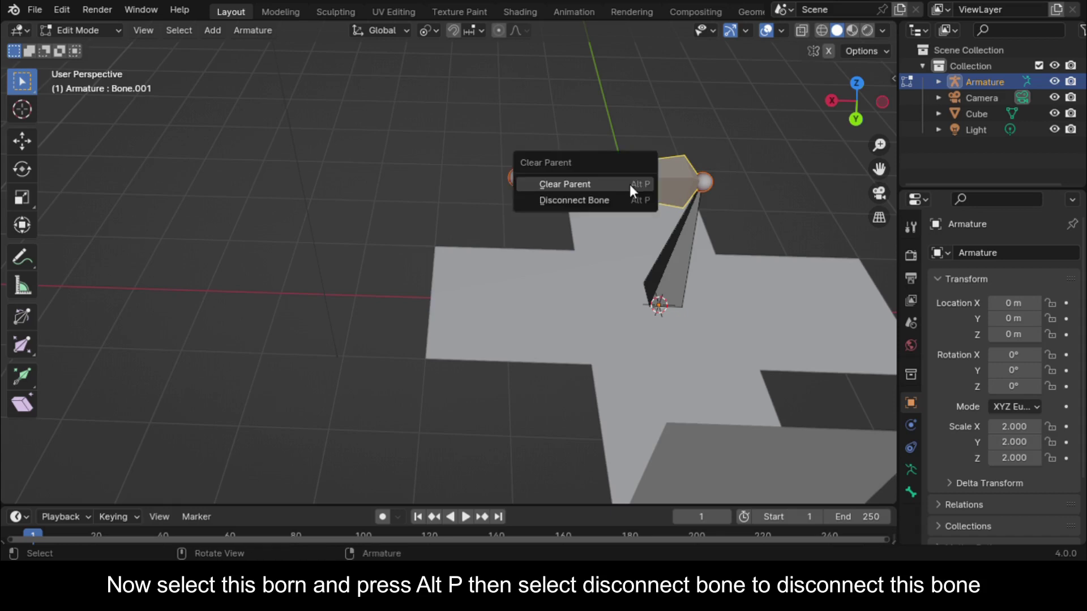
{"action": "left_click", "coordinate": [626, 202]}
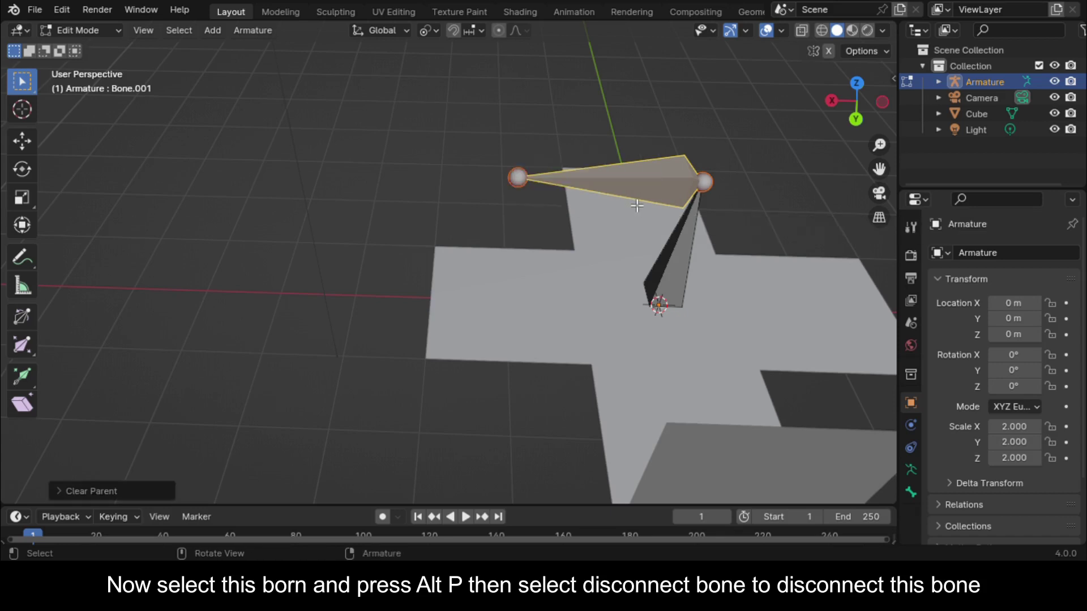
Step: From the Y view, move Bone.001 1 m along X and 2 m down along Z
{"action": "left_click", "coordinate": [854, 117]}
{"action": "key", "text": "g"}
{"action": "key", "text": "x"}
{"action": "key", "text": "1"}
{"action": "key", "text": "Return"}
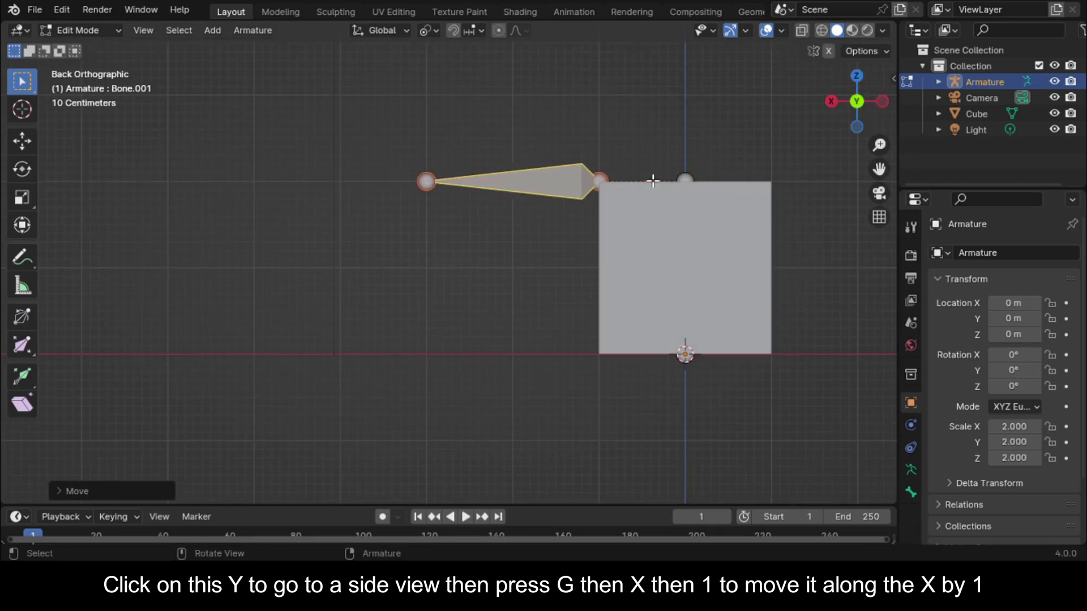
{"action": "key", "text": "g"}
{"action": "type", "text": "z"}
{"action": "type", "text": "-2"}
{"action": "key", "text": "Return"}
{"action": "middle_click_drag", "start_coordinate": [655, 208], "coordinate": [744, 298]}
Step: Set the pivot to 3D Cursor and duplicate the flat bone rotated -90° about Z
{"action": "scroll", "coordinate": [745, 298], "scroll_direction": "up", "scroll_amount": 4}
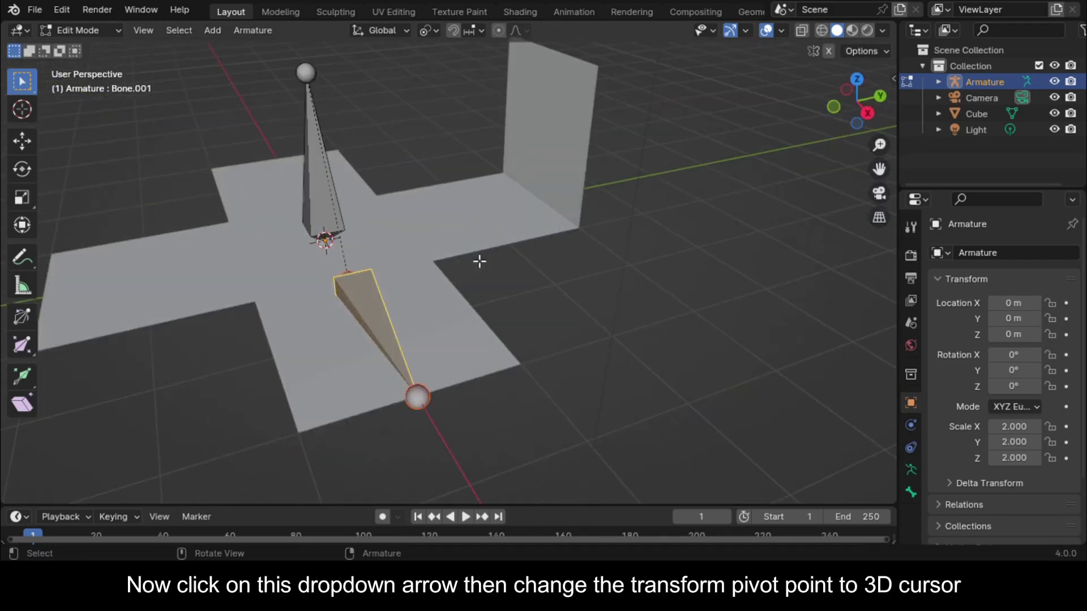
{"action": "left_click", "coordinate": [432, 31]}
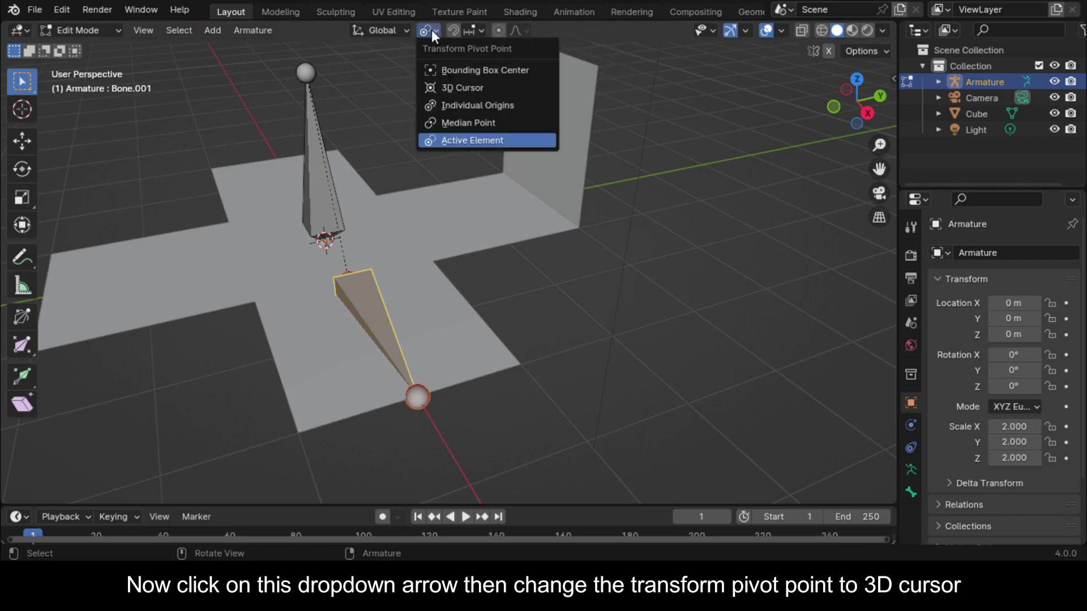
{"action": "left_click", "coordinate": [446, 87]}
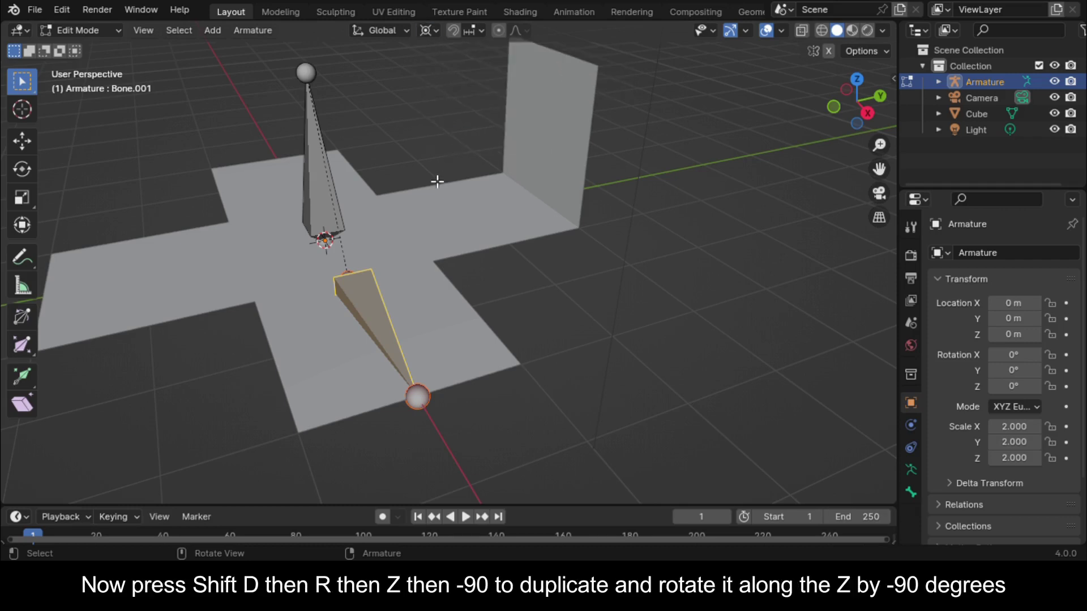
{"action": "key", "text": "shift+d"}
{"action": "type", "text": "rz90"}
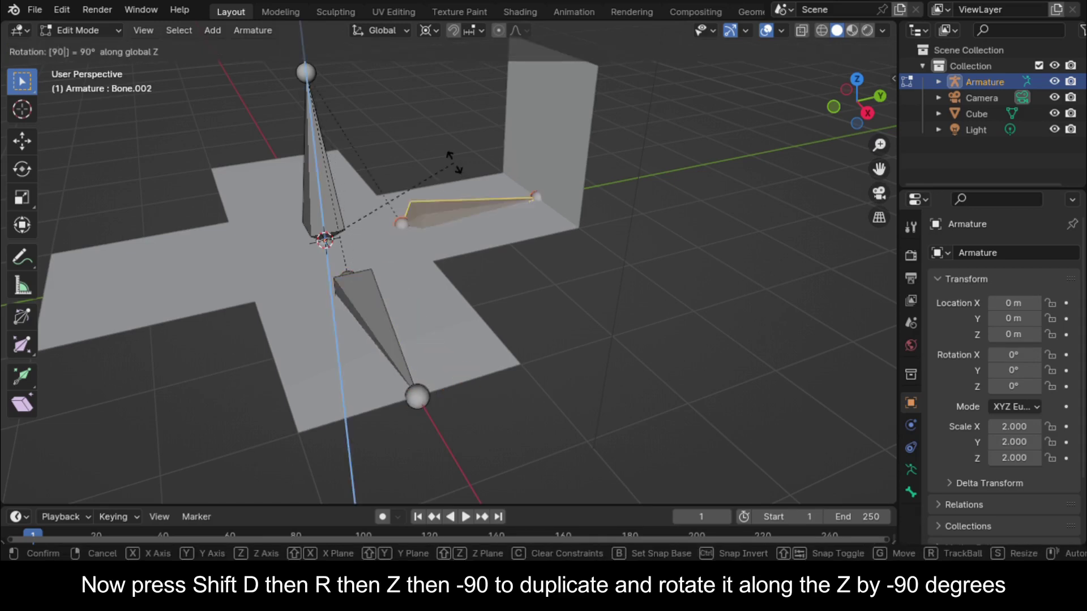
{"action": "key", "text": "minus"}
{"action": "key", "text": "Return"}
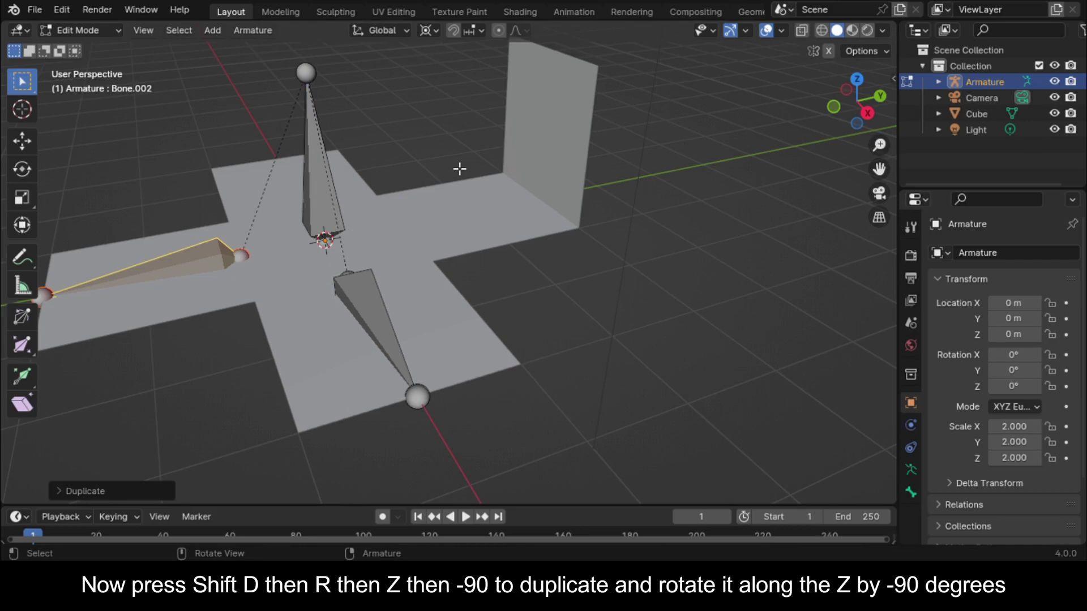
Step: Repeat the duplicate-and-rotate to place bones on the remaining flaps
{"action": "scroll", "coordinate": [459, 167], "scroll_direction": "down", "scroll_amount": 2}
{"action": "middle_click_drag", "start_coordinate": [458, 168], "coordinate": [566, 191]}
{"action": "scroll", "coordinate": [566, 191], "scroll_direction": "up", "scroll_amount": 2}
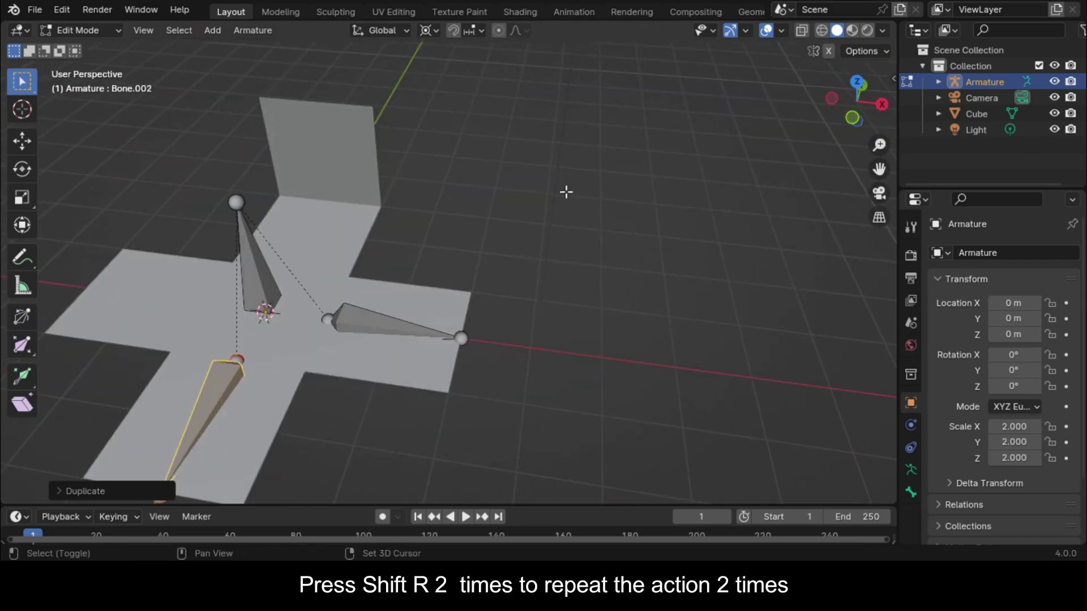
{"action": "key", "text": "shift+r"}
{"action": "key", "text": "shift+r"}
{"action": "scroll", "coordinate": [531, 209], "scroll_direction": "up", "scroll_amount": 2}
{"action": "middle_click_drag", "start_coordinate": [521, 219], "coordinate": [391, 202]}
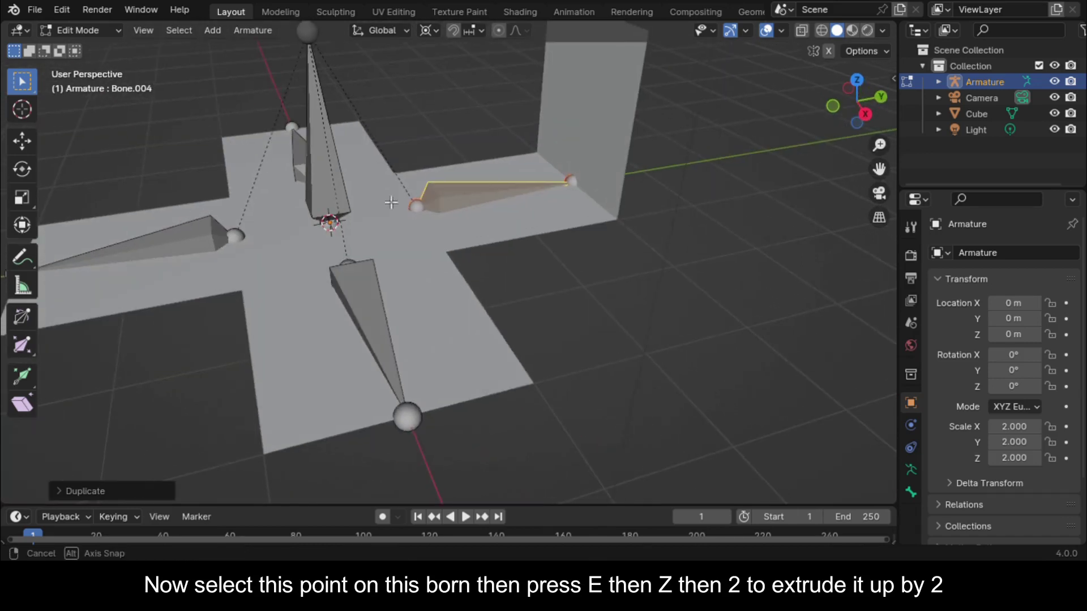
Step: Extrude a bone 2 m up along Z from the standing flap's joint, then exit to Object Mode
{"action": "left_click", "coordinate": [569, 182]}
{"action": "scroll", "coordinate": [642, 259], "scroll_direction": "down", "scroll_amount": 5}
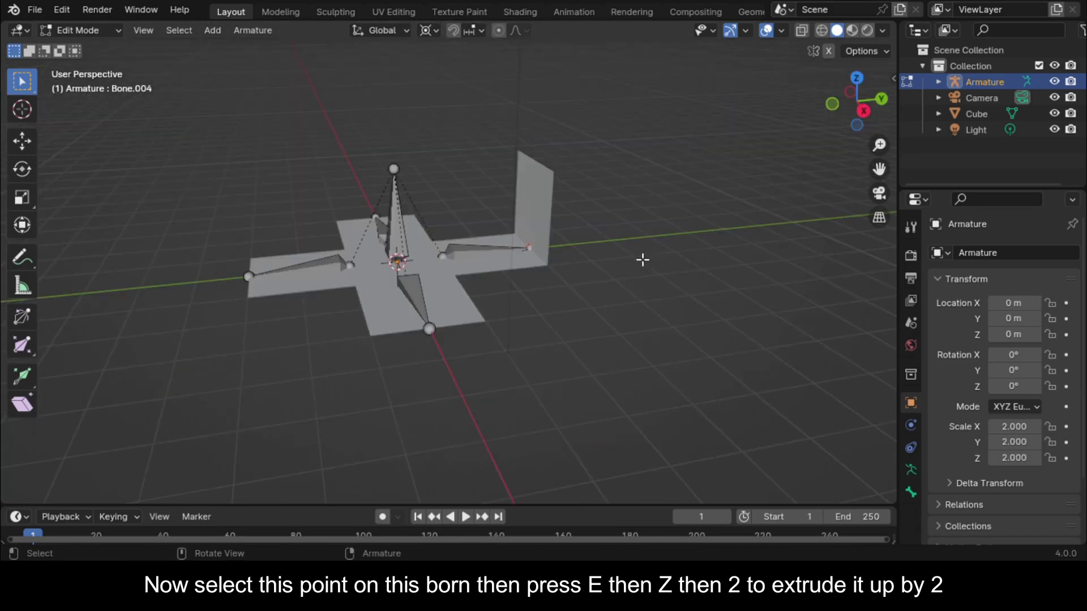
{"action": "key", "text": "e"}
{"action": "key", "text": "z"}
{"action": "key", "text": "2"}
{"action": "key", "text": "Return"}
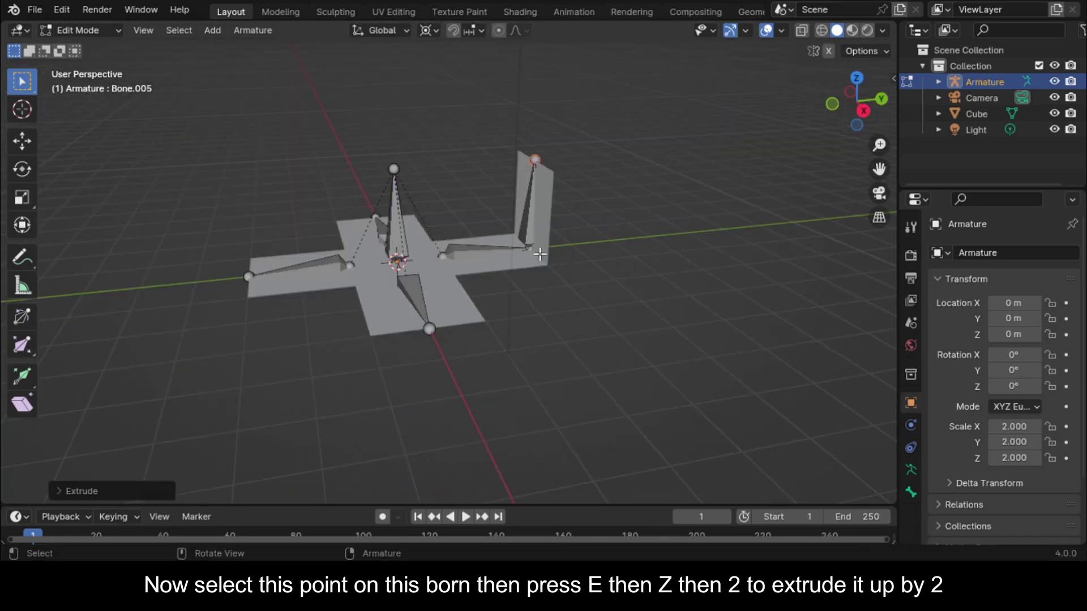
{"action": "middle_click_drag", "start_coordinate": [540, 254], "coordinate": [585, 267]}
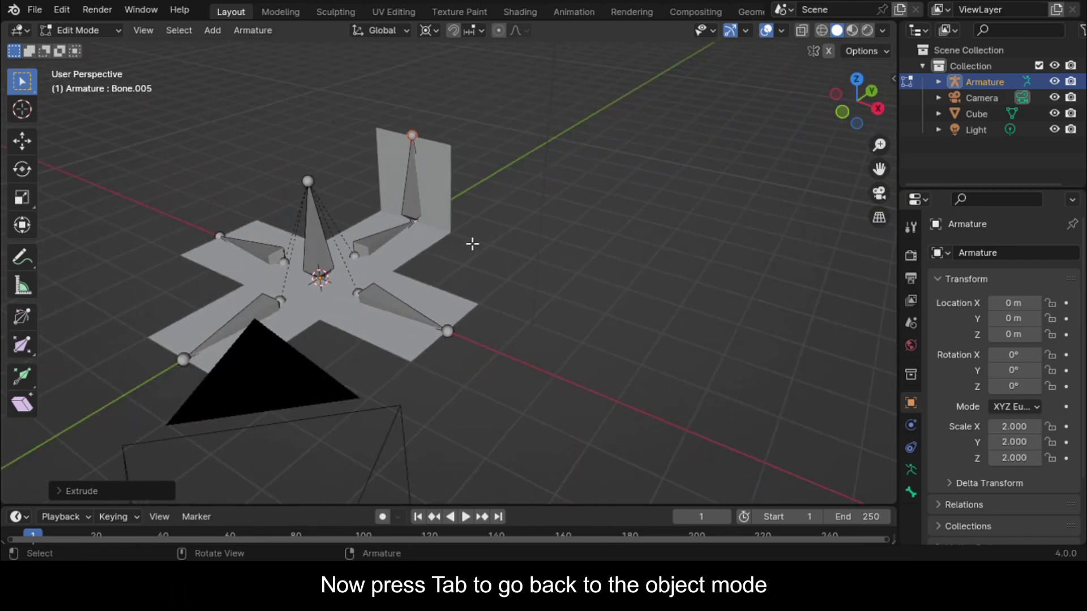
{"action": "key", "text": "Tab"}
Step: Parent the cube net to the armature using Ctrl+P With Empty Groups
{"action": "middle_click_drag", "start_coordinate": [468, 234], "coordinate": [580, 308]}
{"action": "scroll", "coordinate": [456, 259], "scroll_direction": "down", "scroll_amount": 5}
{"action": "scroll", "coordinate": [602, 240], "scroll_direction": "up", "scroll_amount": 4}
{"action": "left_click", "coordinate": [505, 426]}
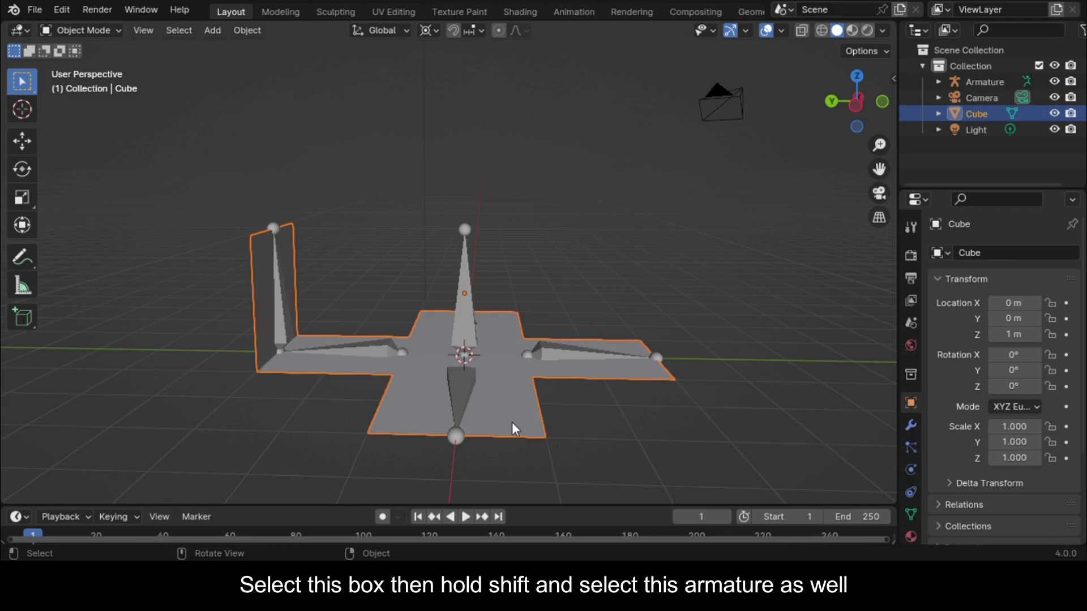
{"action": "left_click", "coordinate": [465, 314], "text": "shift"}
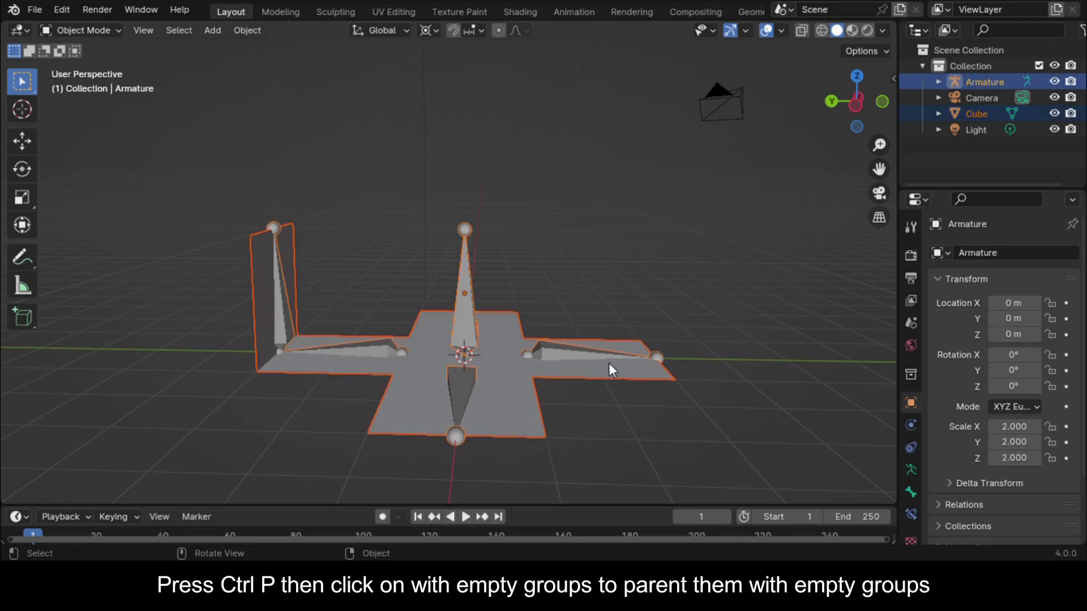
{"action": "key", "text": "ctrl+p"}
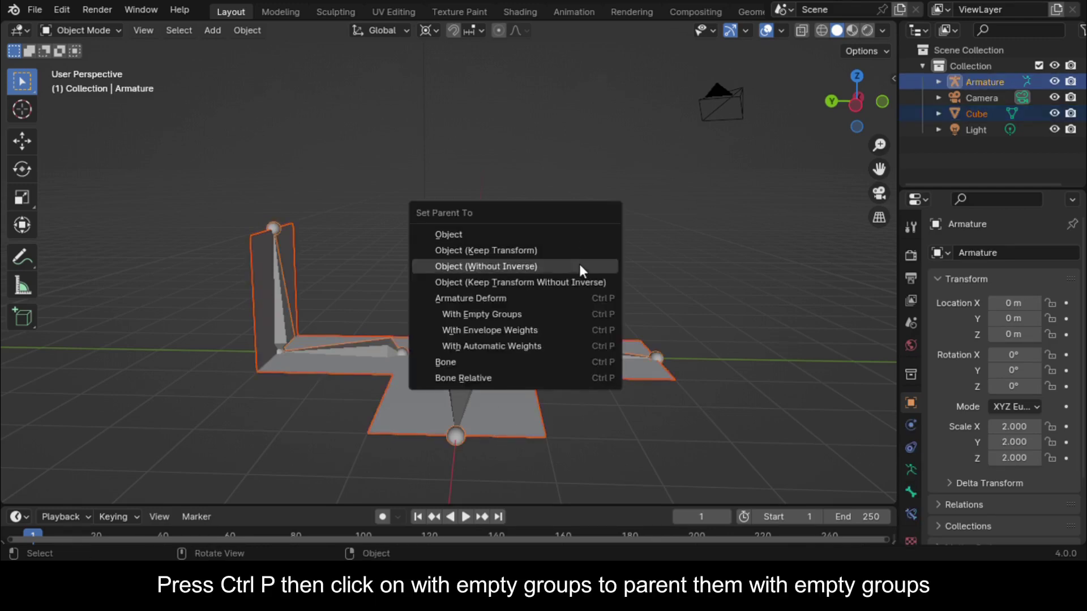
{"action": "left_click", "coordinate": [517, 316]}
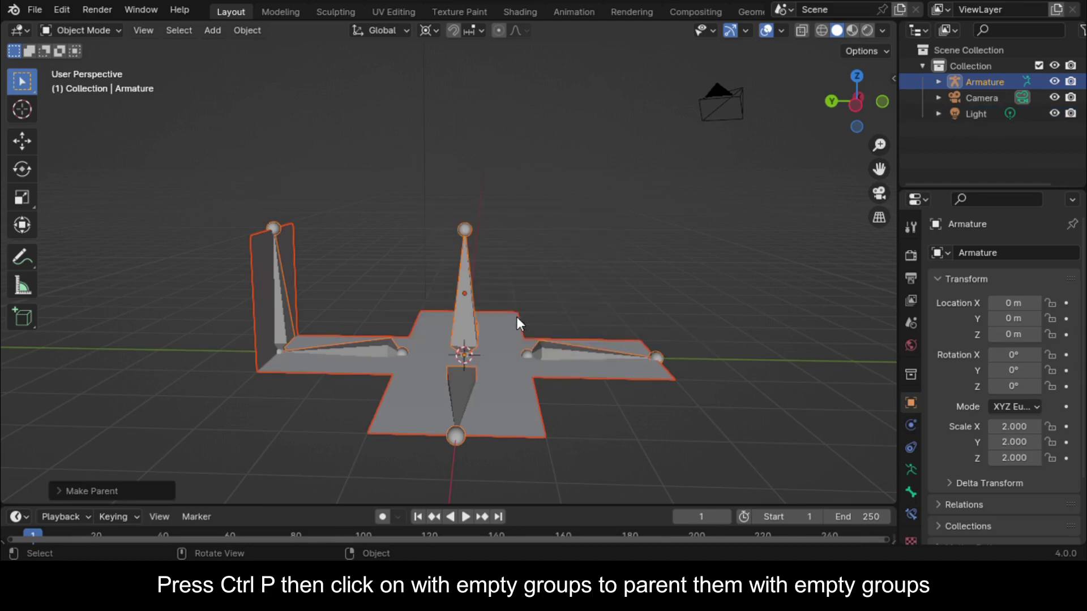
Step: Test the parenting by grabbing the armature with G, then cancel the move
{"action": "left_click", "coordinate": [569, 290]}
{"action": "scroll", "coordinate": [552, 331], "scroll_direction": "up", "scroll_amount": 4}
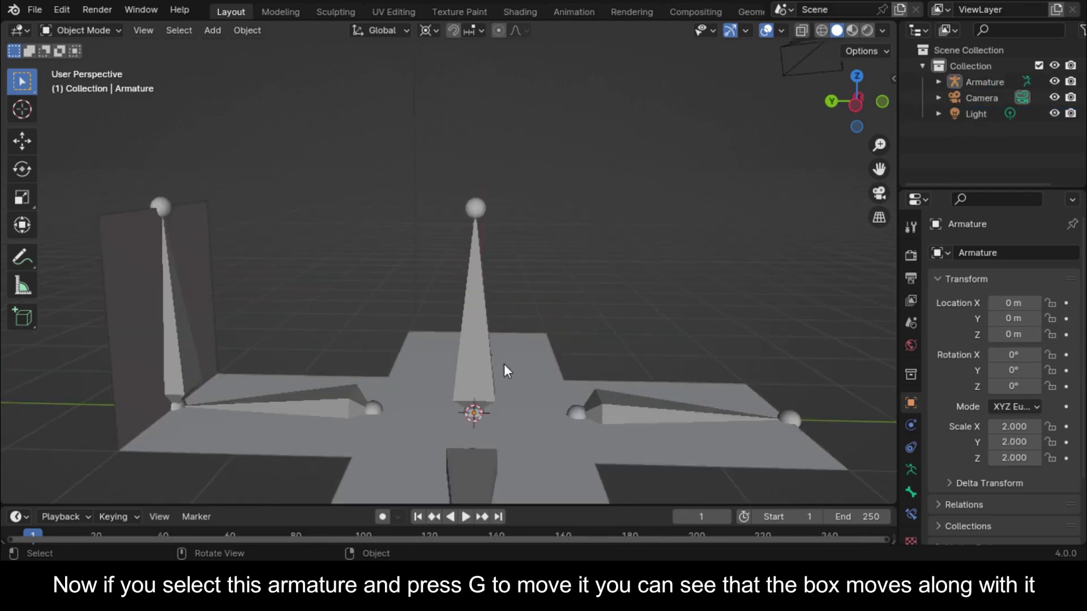
{"action": "left_click", "coordinate": [463, 331]}
{"action": "scroll", "coordinate": [490, 335], "scroll_direction": "down", "scroll_amount": 4}
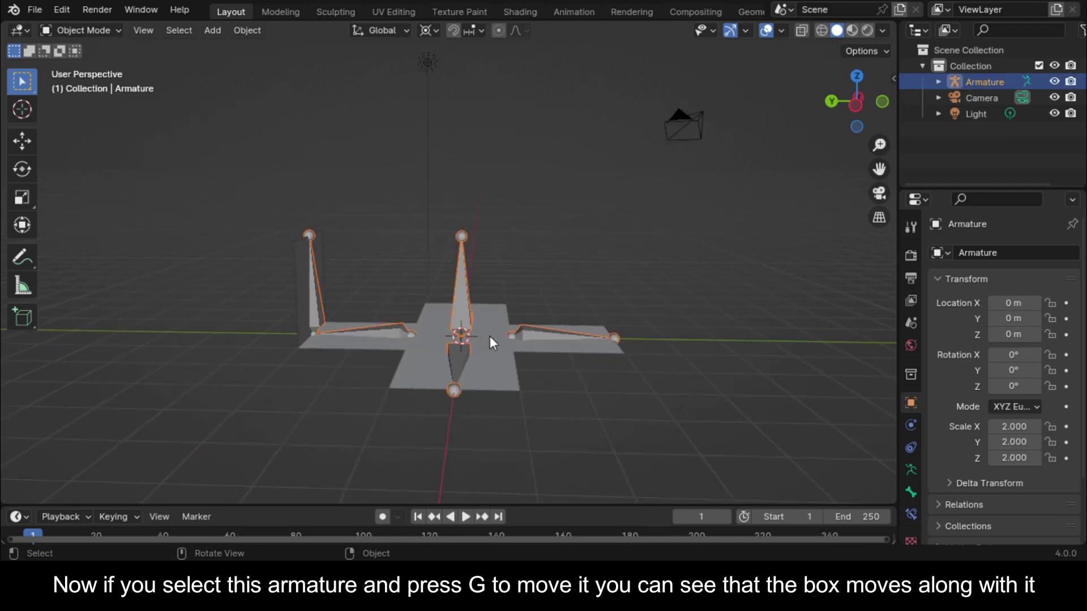
{"action": "key", "text": "g"}
{"action": "right_click", "coordinate": [510, 301]}
{"action": "scroll", "coordinate": [572, 324], "scroll_direction": "up", "scroll_amount": 3}
{"action": "middle_click_drag", "start_coordinate": [572, 324], "coordinate": [487, 338]}
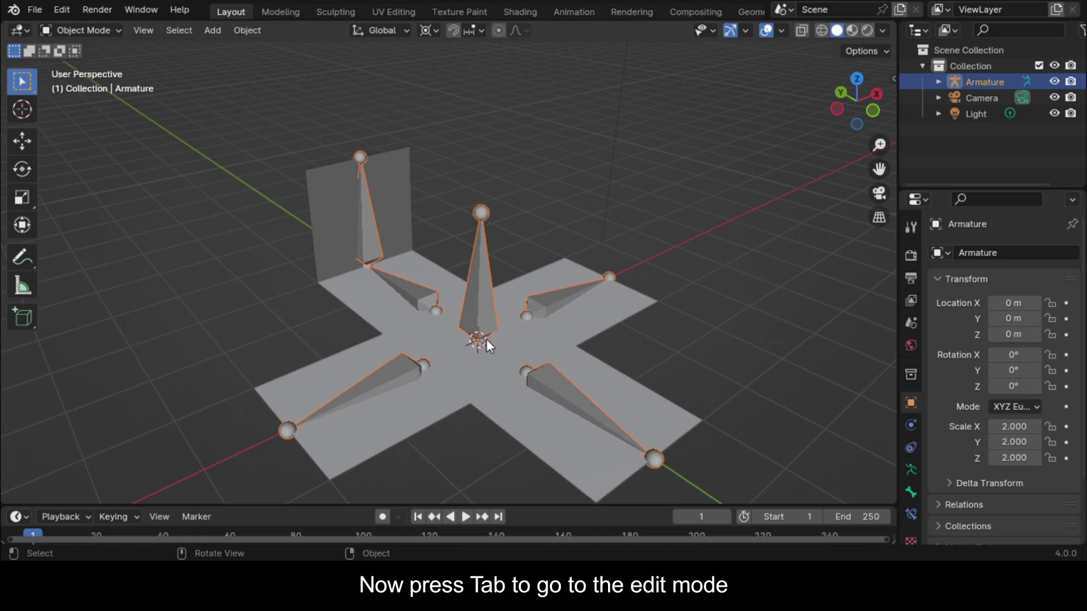
Step: Enter Edit Mode on the armature and show the Bone properties for Bone.001
{"action": "key", "text": "Tab"}
{"action": "middle_click_drag", "start_coordinate": [648, 395], "coordinate": [582, 425]}
{"action": "left_click", "coordinate": [514, 327]}
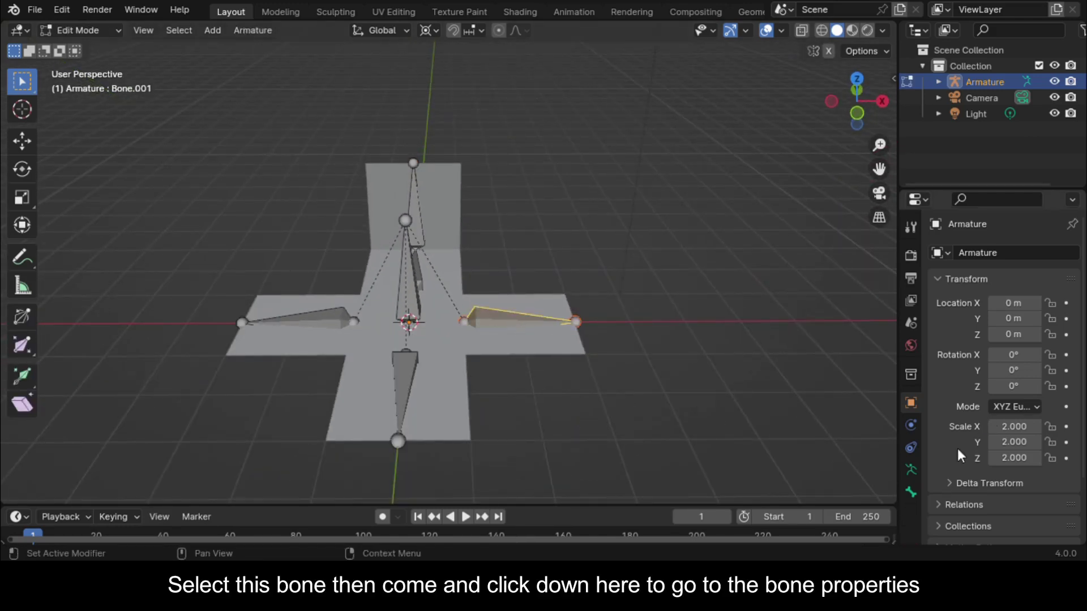
{"action": "left_click", "coordinate": [911, 492]}
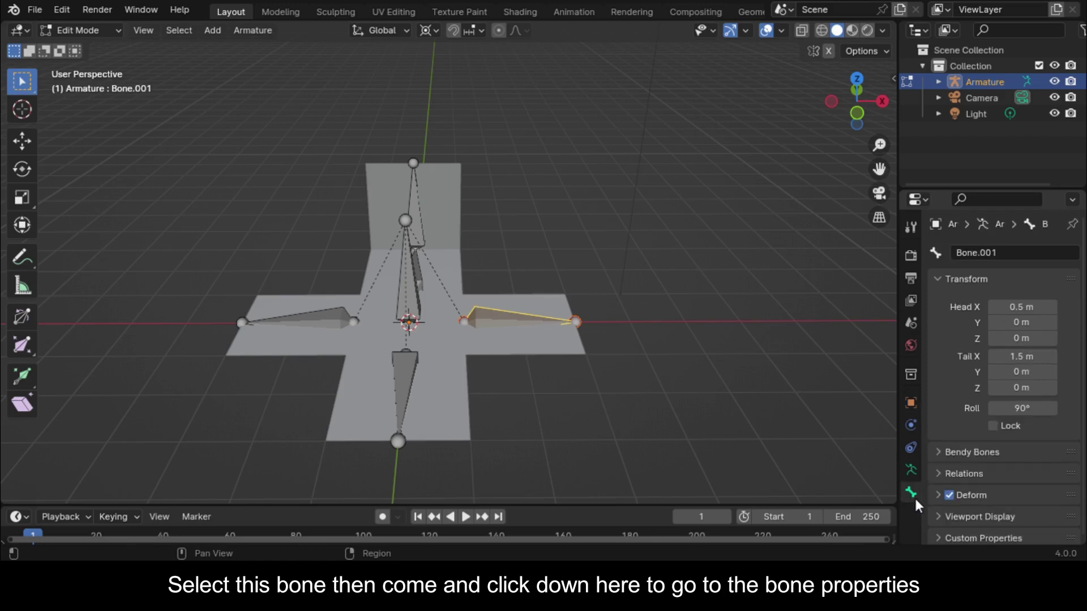
Step: Check bones Bone.002 through Bone.005 and the centre Bone, then return to Object Mode
{"action": "left_click", "coordinate": [418, 368]}
{"action": "left_click", "coordinate": [309, 335]}
{"action": "middle_click_drag", "start_coordinate": [309, 339], "coordinate": [495, 369]}
{"action": "left_click", "coordinate": [427, 298]}
{"action": "left_click", "coordinate": [375, 278]}
{"action": "left_click", "coordinate": [523, 285]}
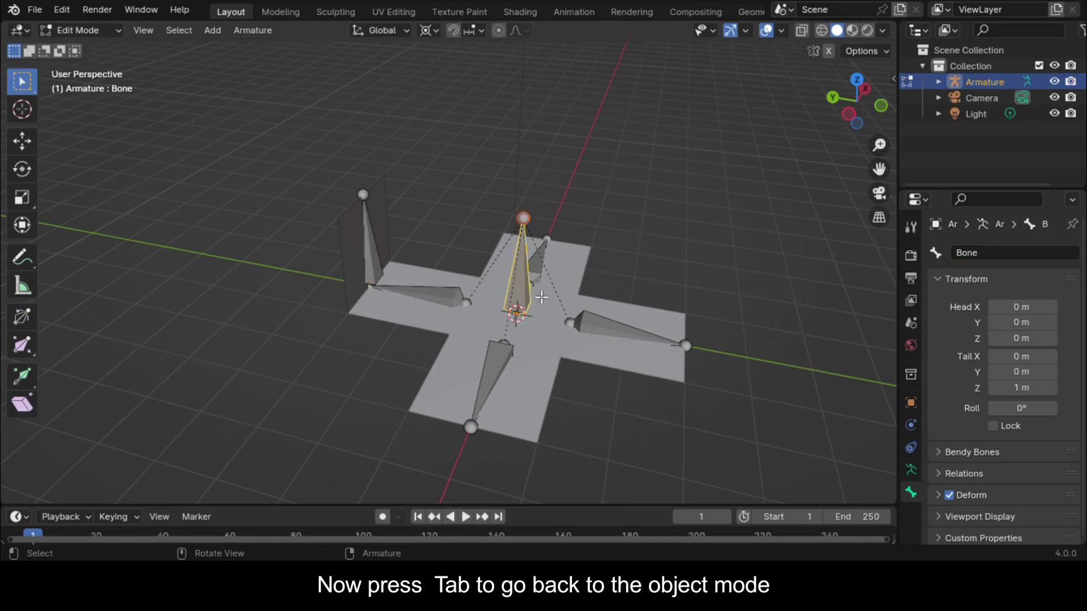
{"action": "scroll", "coordinate": [694, 264], "scroll_direction": "up", "scroll_amount": 2}
{"action": "scroll", "coordinate": [693, 265], "scroll_direction": "down", "scroll_amount": 3}
{"action": "key", "text": "Tab"}
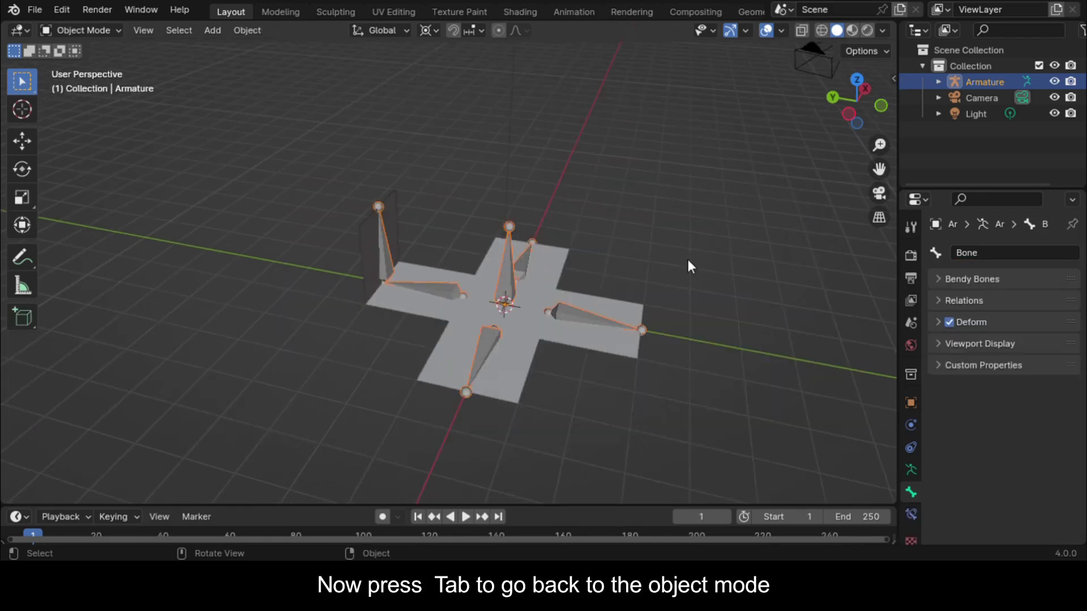
Step: Edit the cube net in face select mode and show its vertex groups
{"action": "left_click", "coordinate": [600, 350]}
{"action": "key", "text": "Tab"}
{"action": "middle_click_drag", "start_coordinate": [645, 311], "coordinate": [630, 328]}
{"action": "key", "text": "1"}
{"action": "key", "text": "3"}
{"action": "scroll", "coordinate": [616, 345], "scroll_direction": "down", "scroll_amount": 3}
{"action": "left_click", "coordinate": [537, 382]}
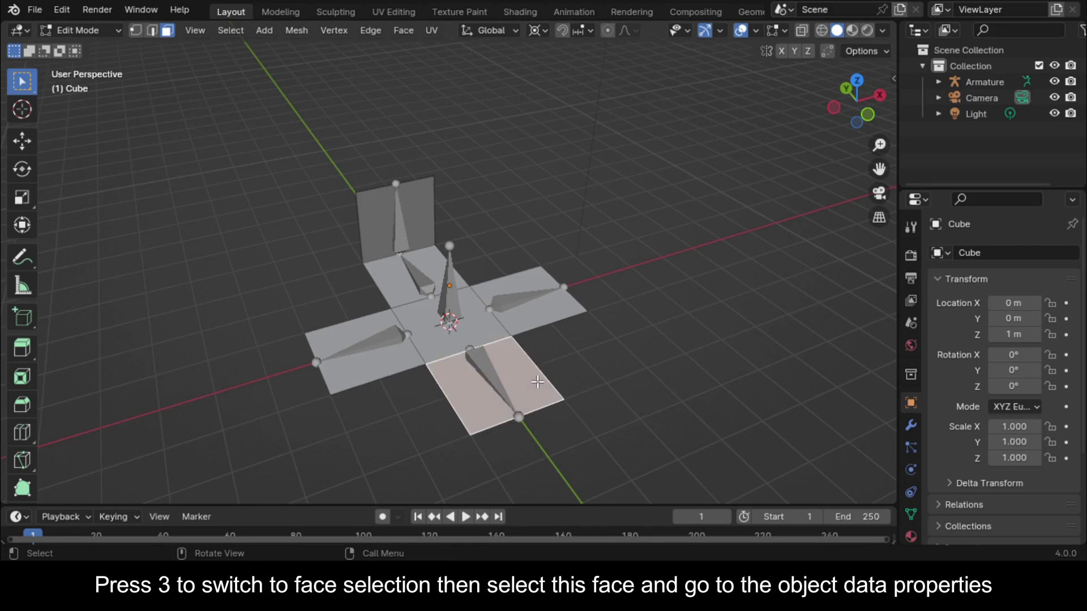
{"action": "middle_click_drag", "start_coordinate": [817, 422], "coordinate": [806, 417]}
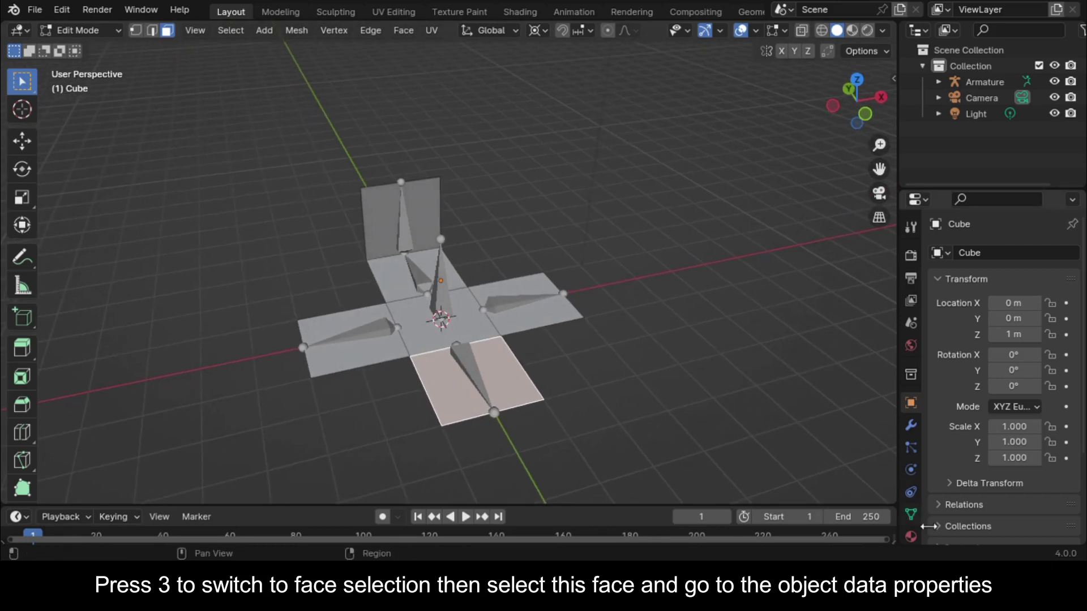
{"action": "left_click", "coordinate": [911, 514]}
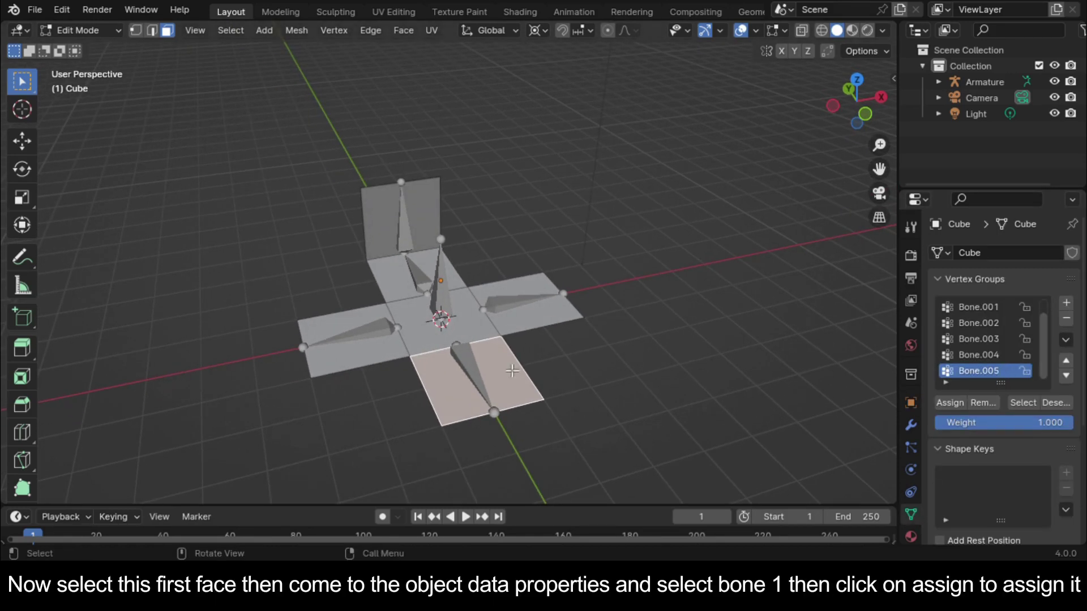
Step: Assign the right face to vertex group Bone.001 and the front face to Bone.002
{"action": "left_click", "coordinate": [556, 324]}
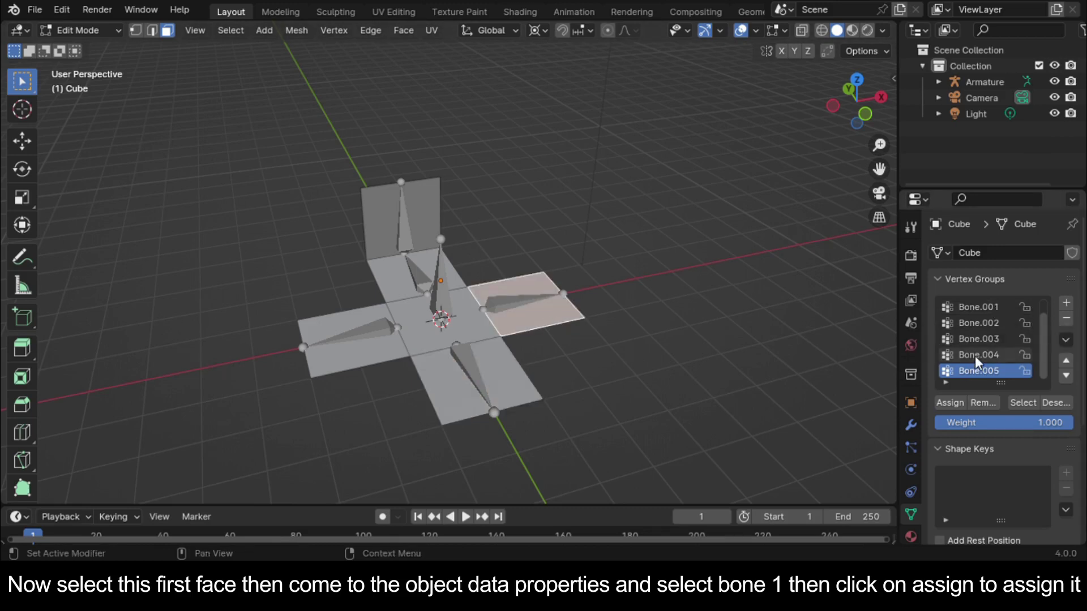
{"action": "left_click", "coordinate": [997, 305]}
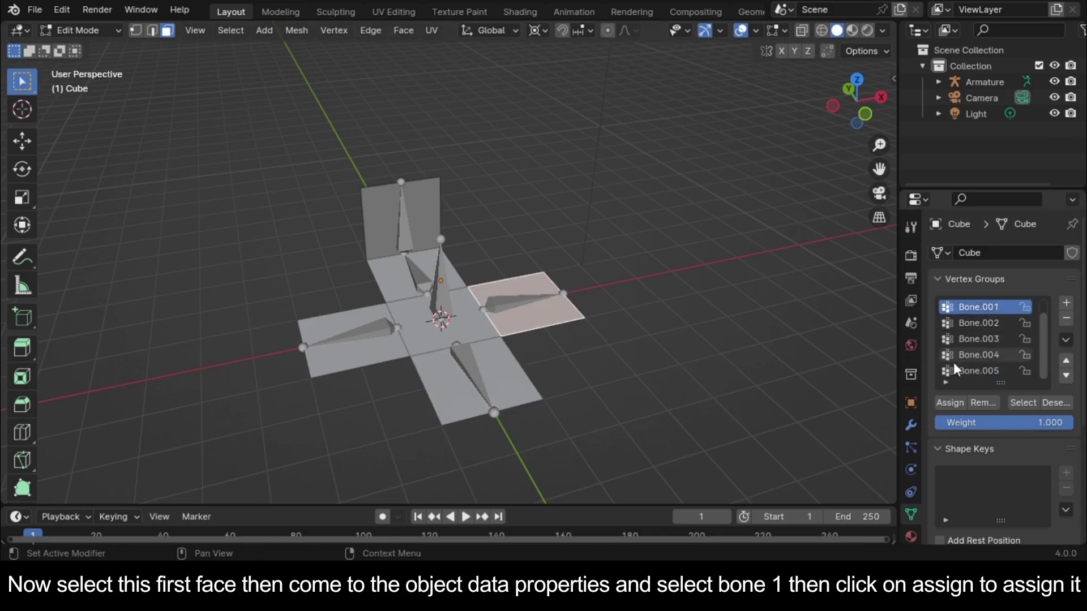
{"action": "left_click", "coordinate": [956, 402]}
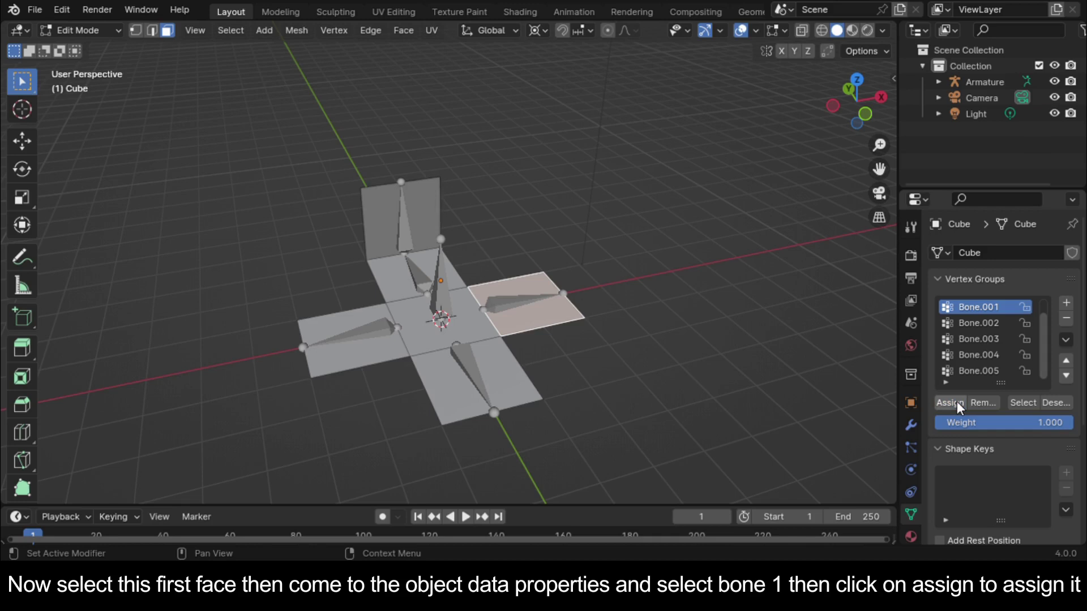
{"action": "left_click", "coordinate": [501, 382]}
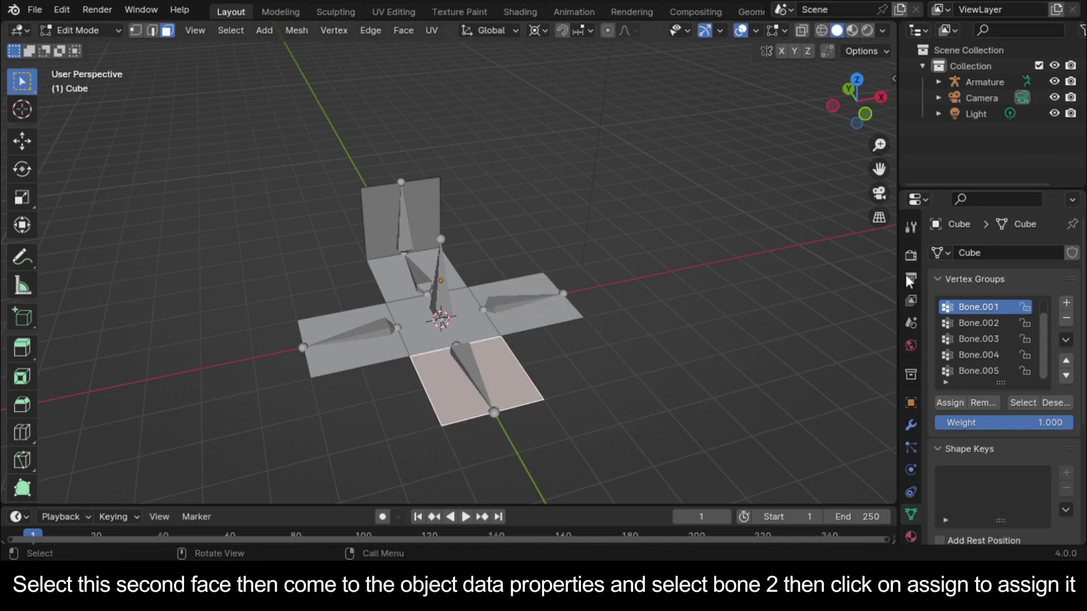
{"action": "left_click", "coordinate": [983, 321]}
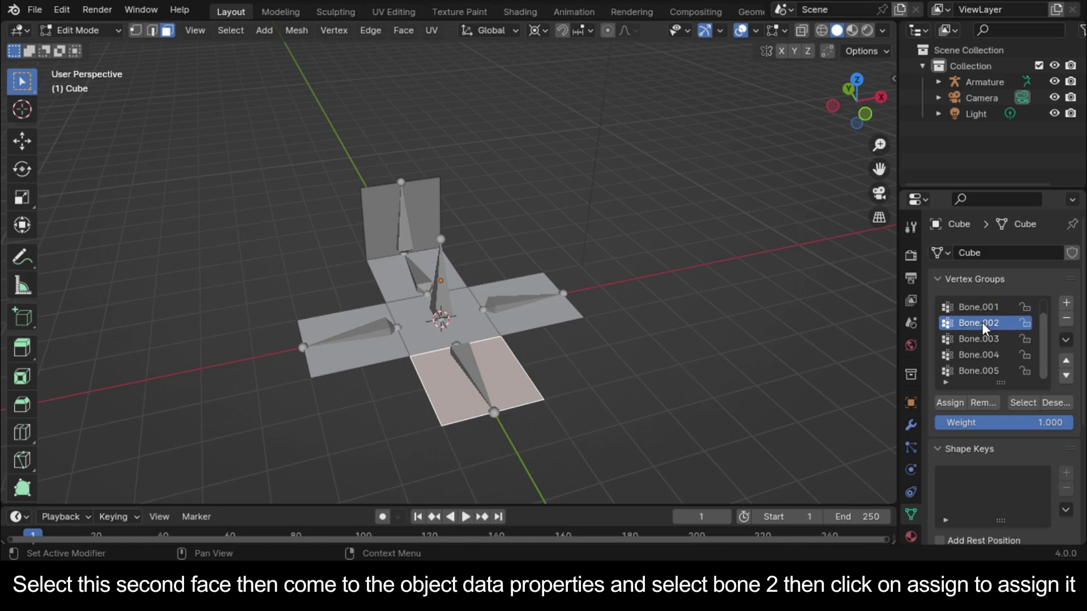
{"action": "left_click", "coordinate": [951, 403]}
Step: Assign the left face to Bone.003 and the face above the centre to Bone.004
{"action": "left_click", "coordinate": [393, 350]}
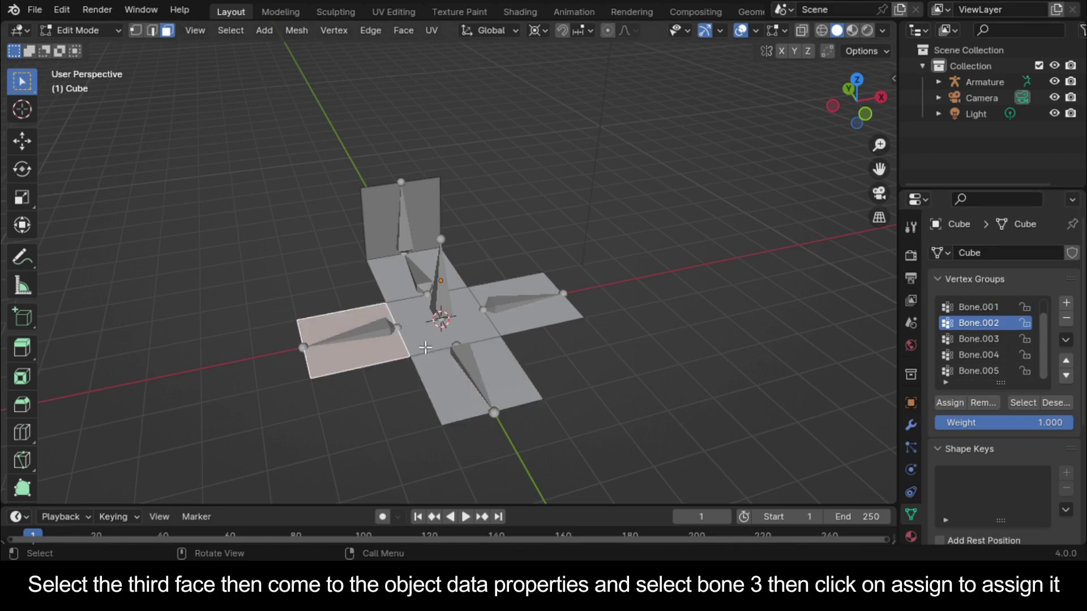
{"action": "left_click", "coordinate": [988, 337]}
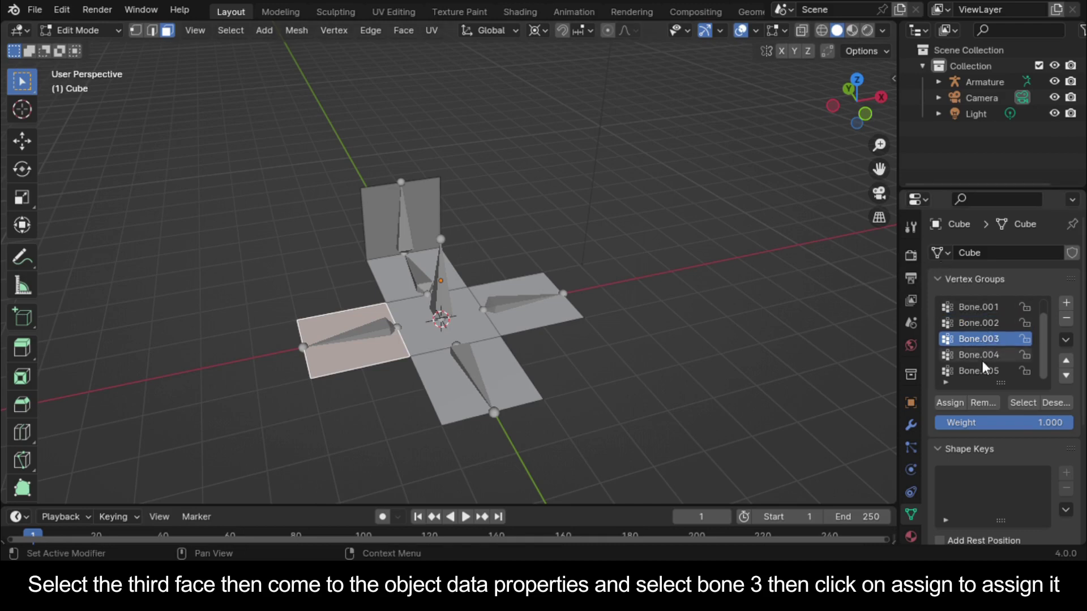
{"action": "left_click", "coordinate": [948, 403]}
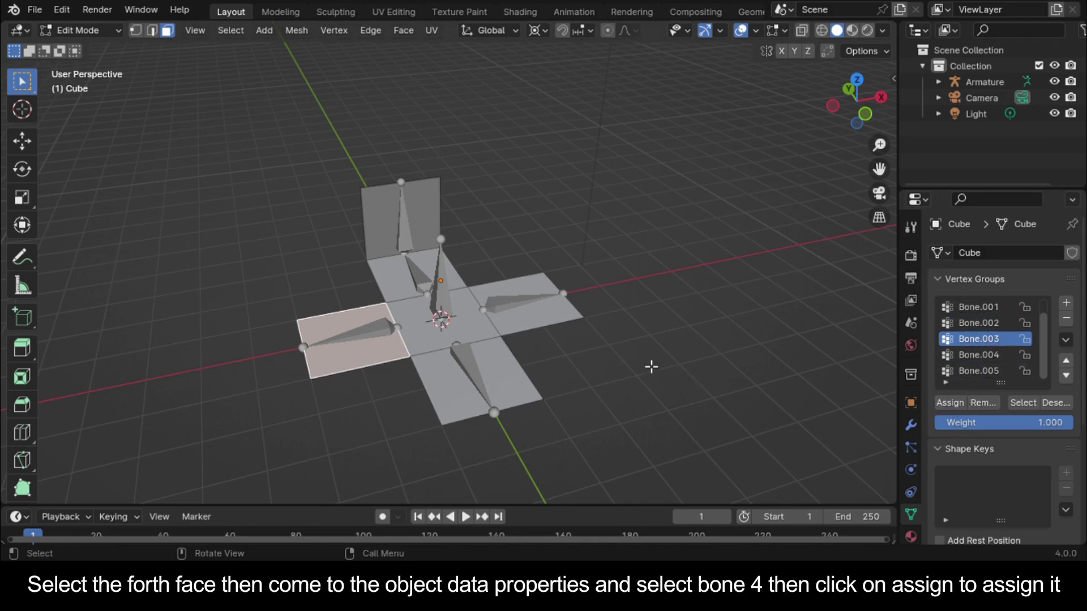
{"action": "left_click", "coordinate": [405, 283]}
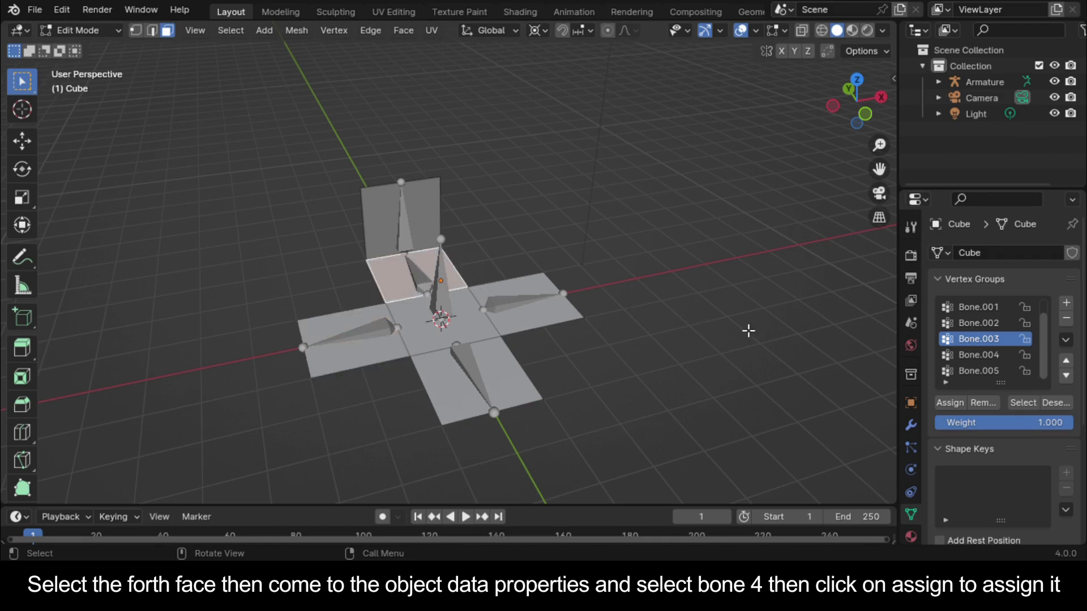
{"action": "left_click", "coordinate": [972, 353]}
{"action": "left_click", "coordinate": [963, 403]}
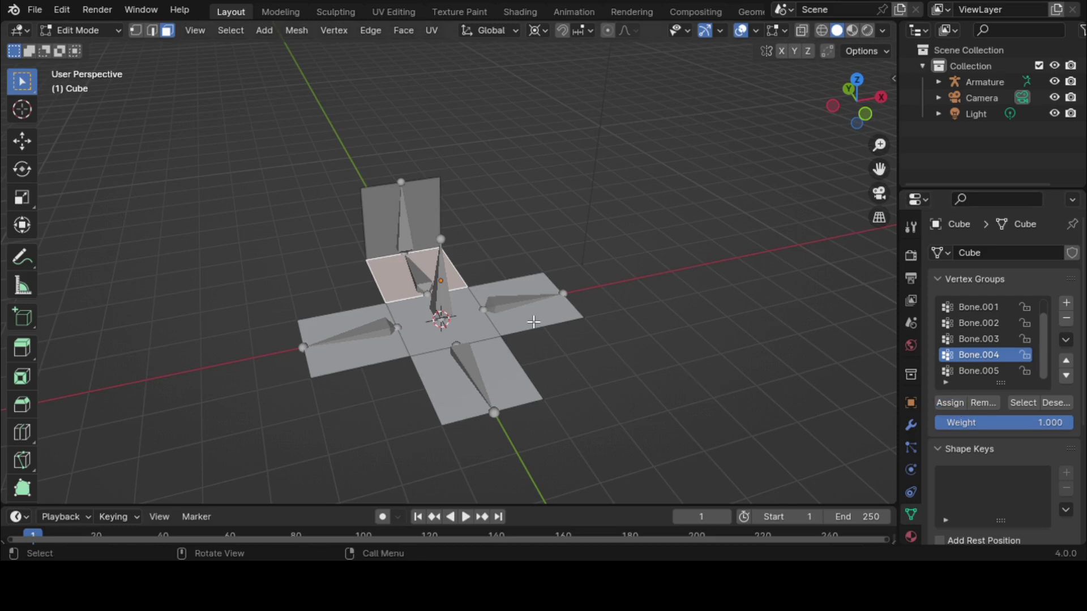
Step: Assign the upright back face to Bone.005 and the middle face to Bone, then exit to Object Mode
{"action": "left_click", "coordinate": [386, 239]}
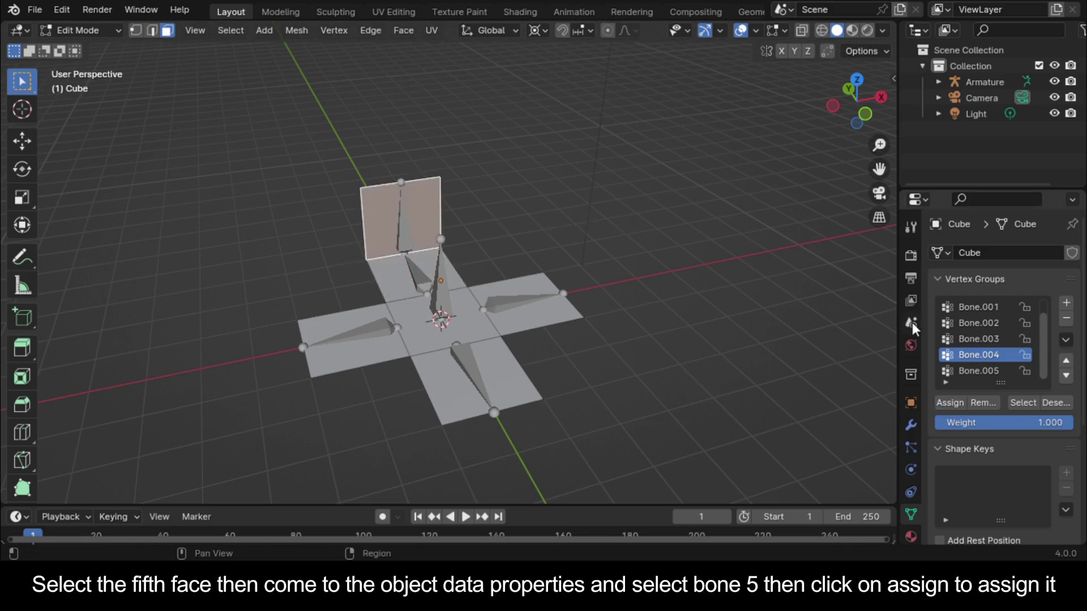
{"action": "left_click", "coordinate": [962, 369]}
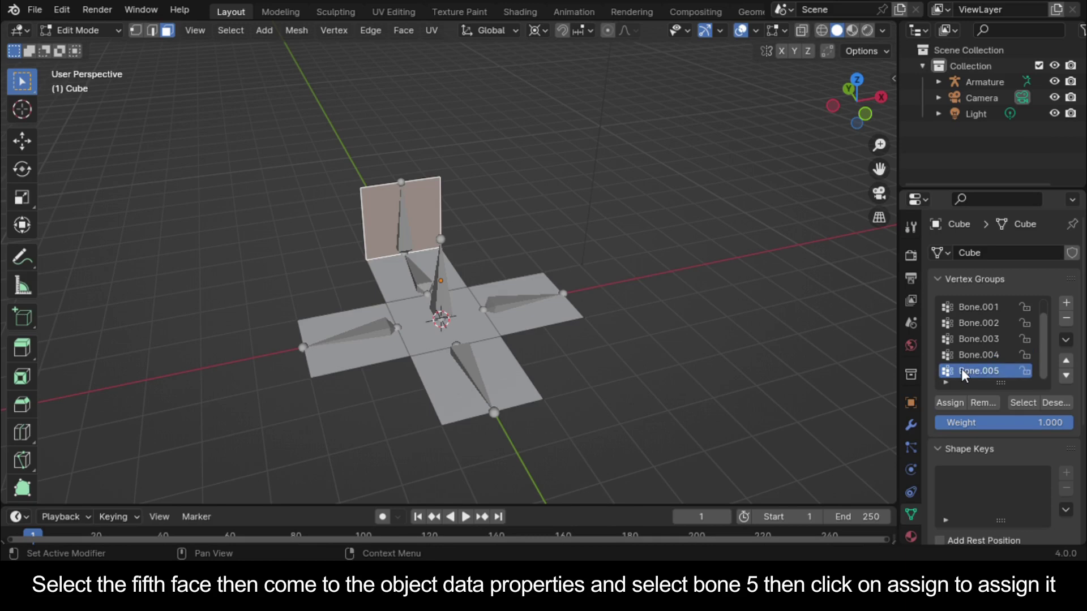
{"action": "left_click", "coordinate": [948, 402]}
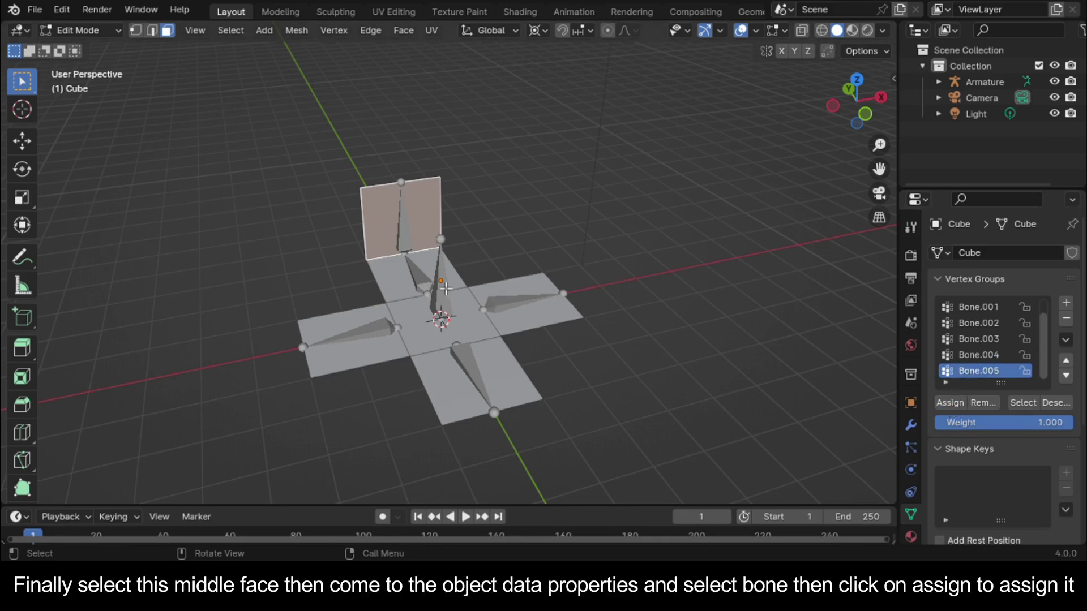
{"action": "left_click", "coordinate": [476, 331]}
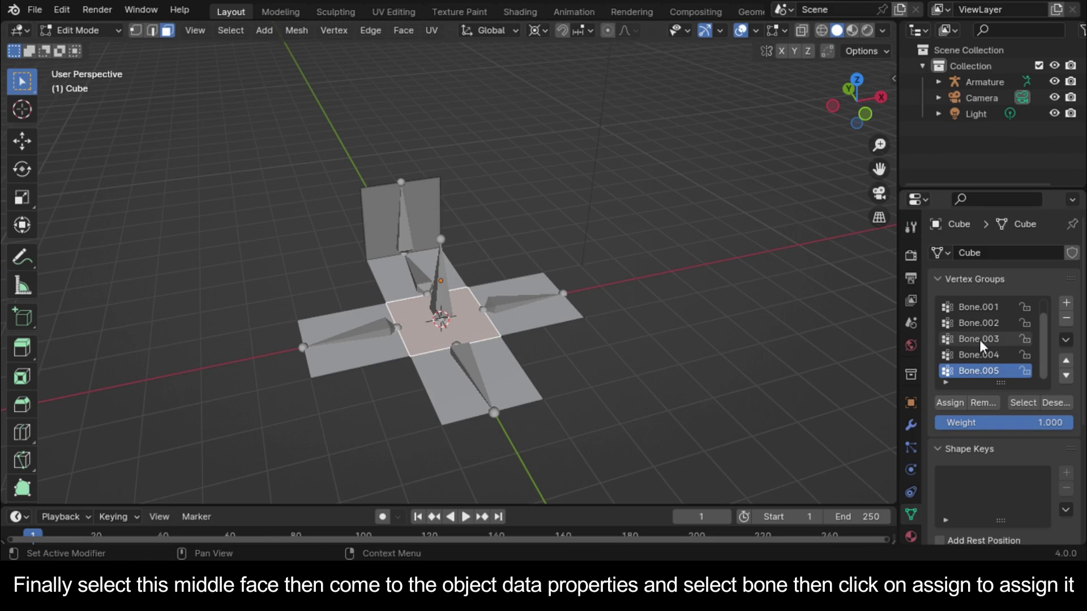
{"action": "scroll", "coordinate": [985, 341], "scroll_direction": "up", "scroll_amount": 1}
{"action": "left_click", "coordinate": [978, 306]}
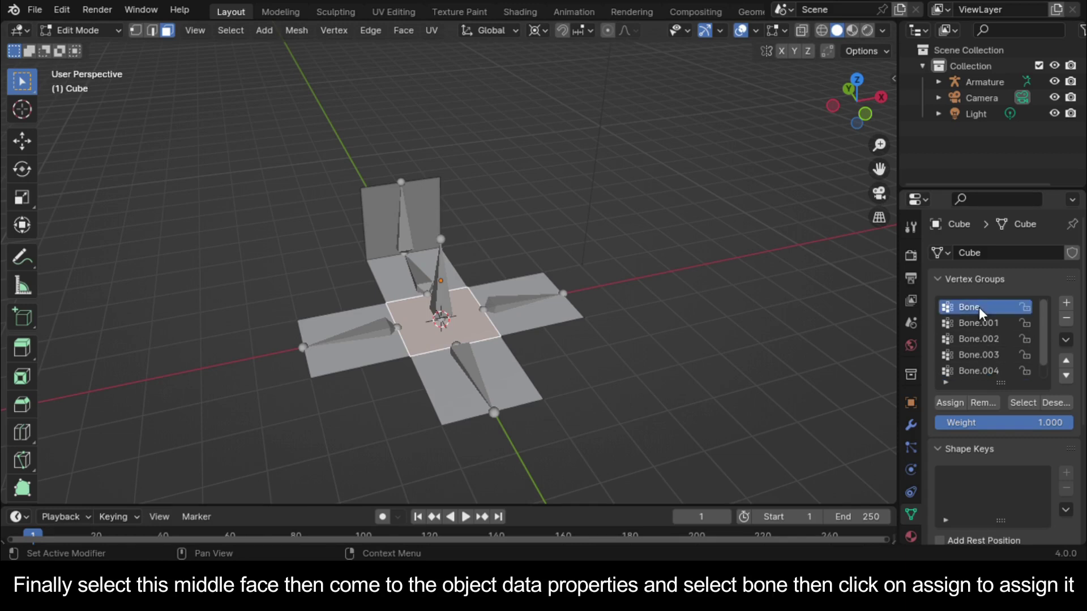
{"action": "left_click", "coordinate": [949, 403]}
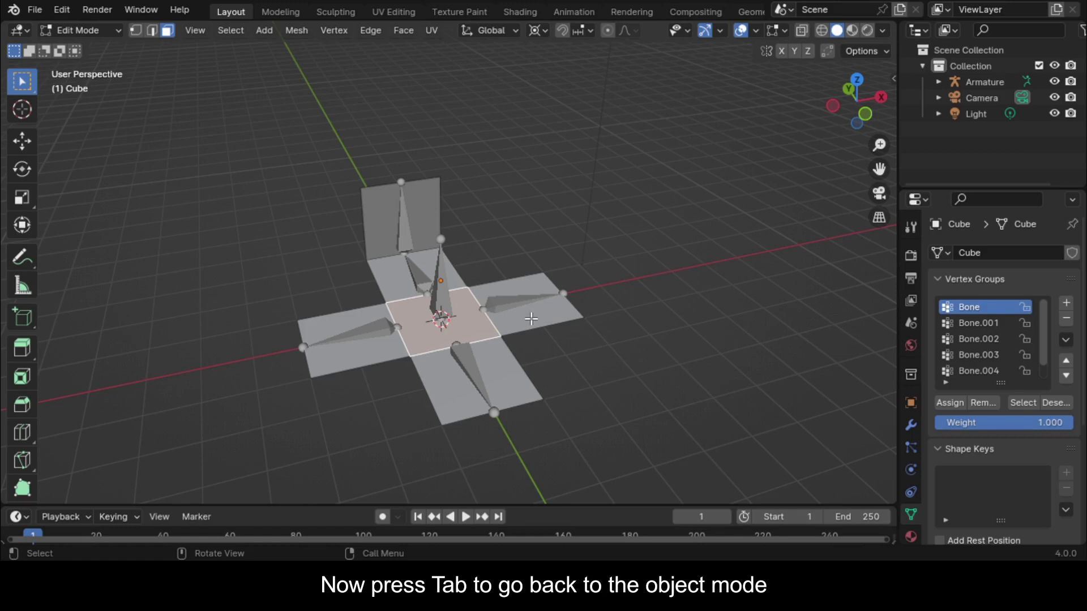
{"action": "key", "text": "Tab"}
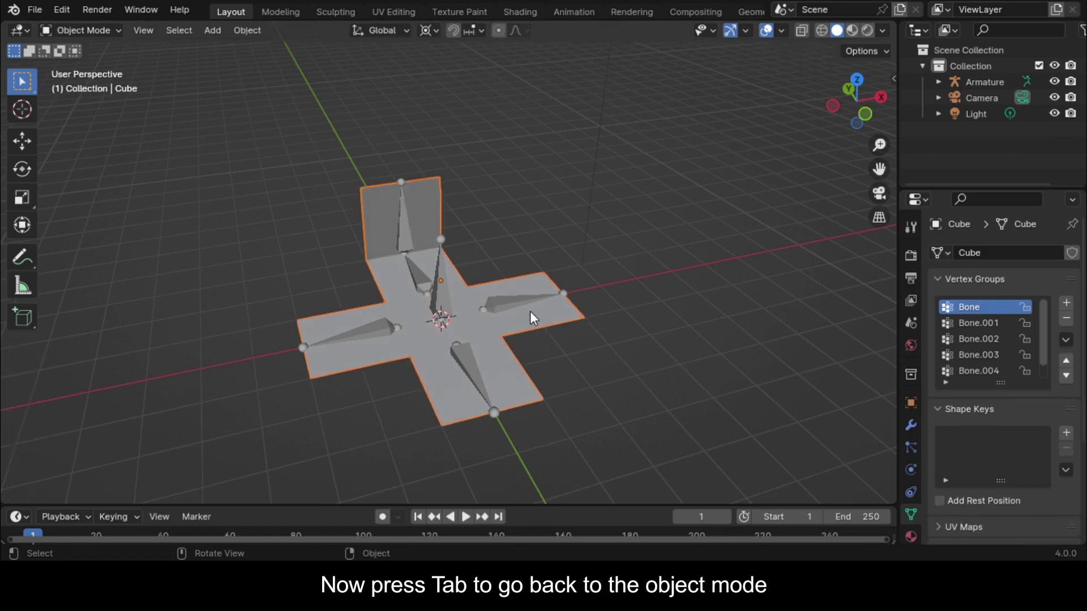
Step: Select the armature and switch it to Pose Mode
{"action": "left_click", "coordinate": [531, 310]}
{"action": "middle_click_drag", "start_coordinate": [531, 310], "coordinate": [574, 376]}
{"action": "scroll", "coordinate": [575, 376], "scroll_direction": "up", "scroll_amount": 5}
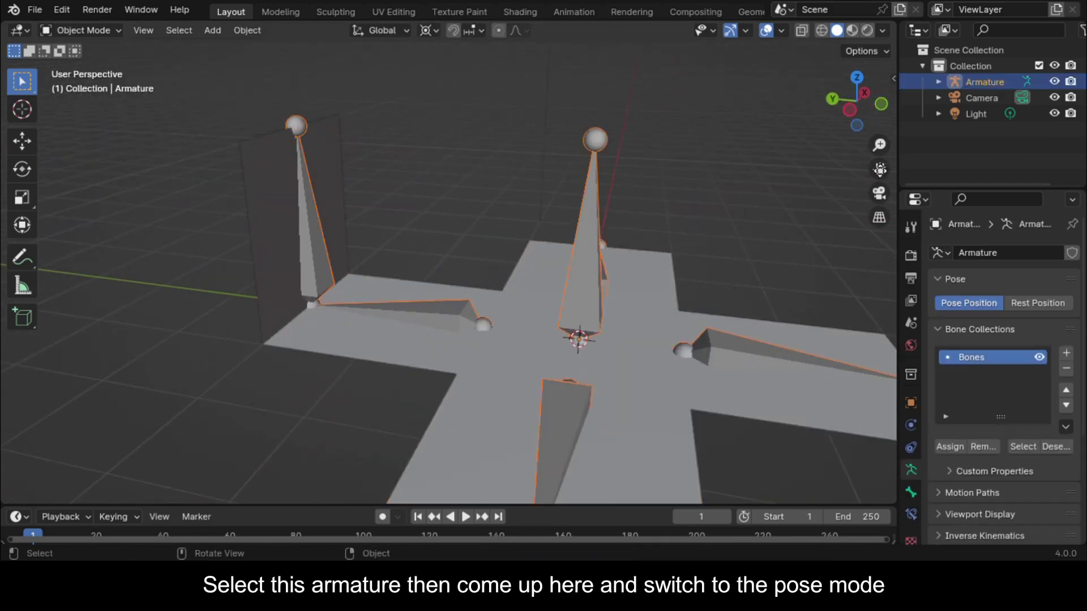
{"action": "left_click_drag", "start_coordinate": [879, 170], "coordinate": [692, 158]}
{"action": "left_click", "coordinate": [117, 29]}
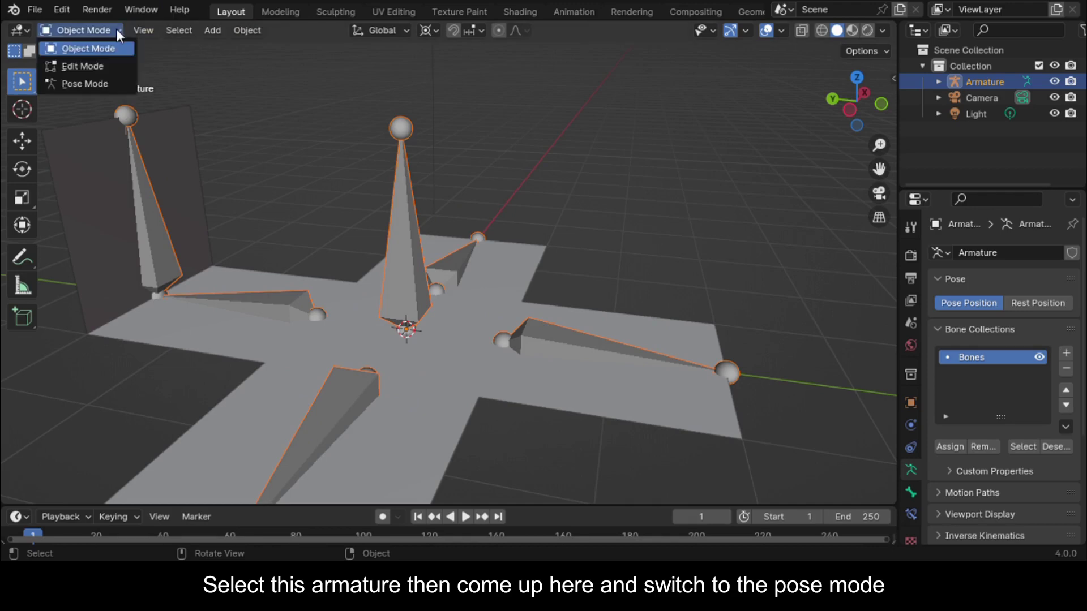
{"action": "left_click", "coordinate": [121, 80]}
Step: Set the pivot point to Median Point and test-rotate the right-hand bone about X
{"action": "scroll", "coordinate": [514, 329], "scroll_direction": "down", "scroll_amount": 2}
{"action": "left_click", "coordinate": [514, 329]}
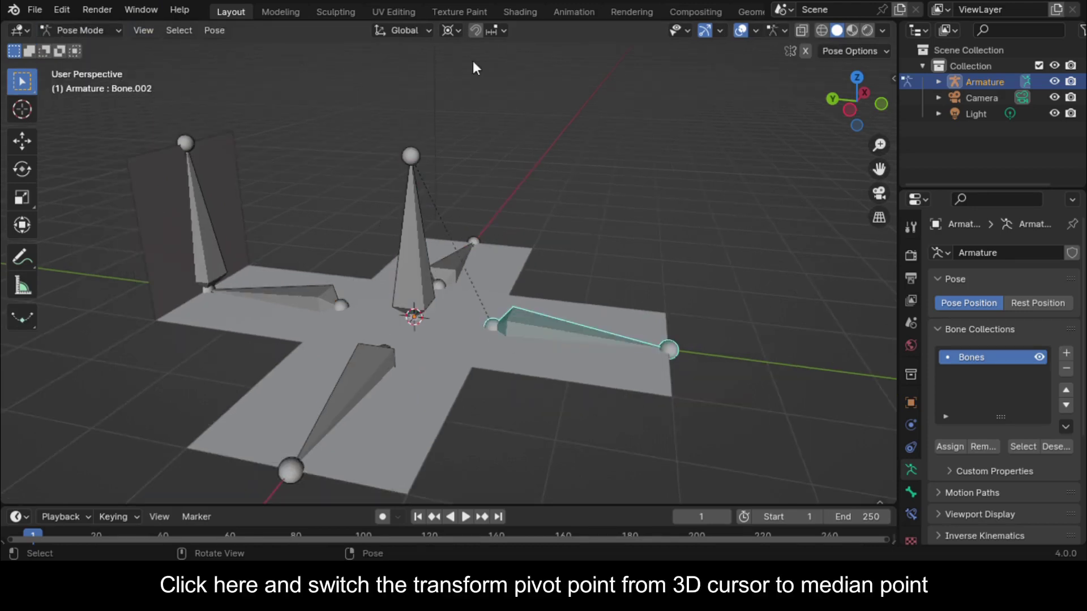
{"action": "left_click", "coordinate": [456, 29]}
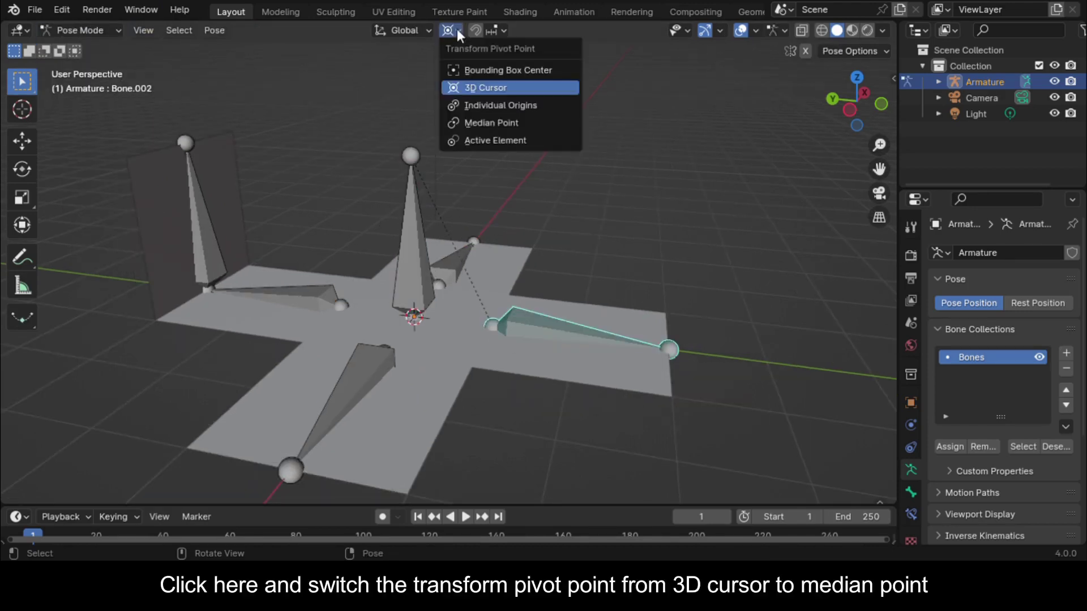
{"action": "left_click", "coordinate": [477, 124]}
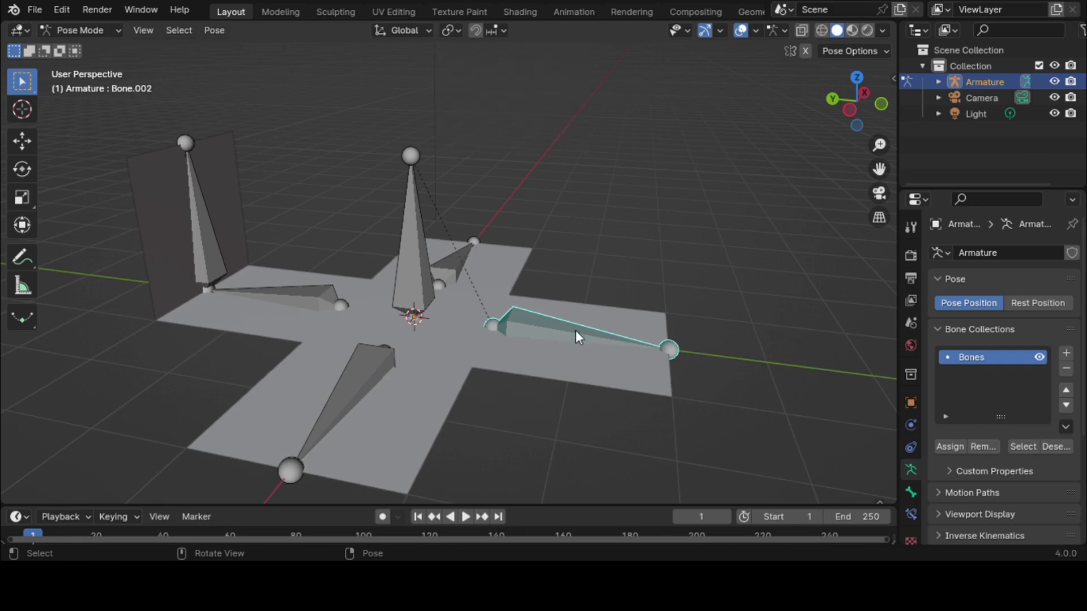
{"action": "key", "text": "r"}
{"action": "key", "text": "x"}
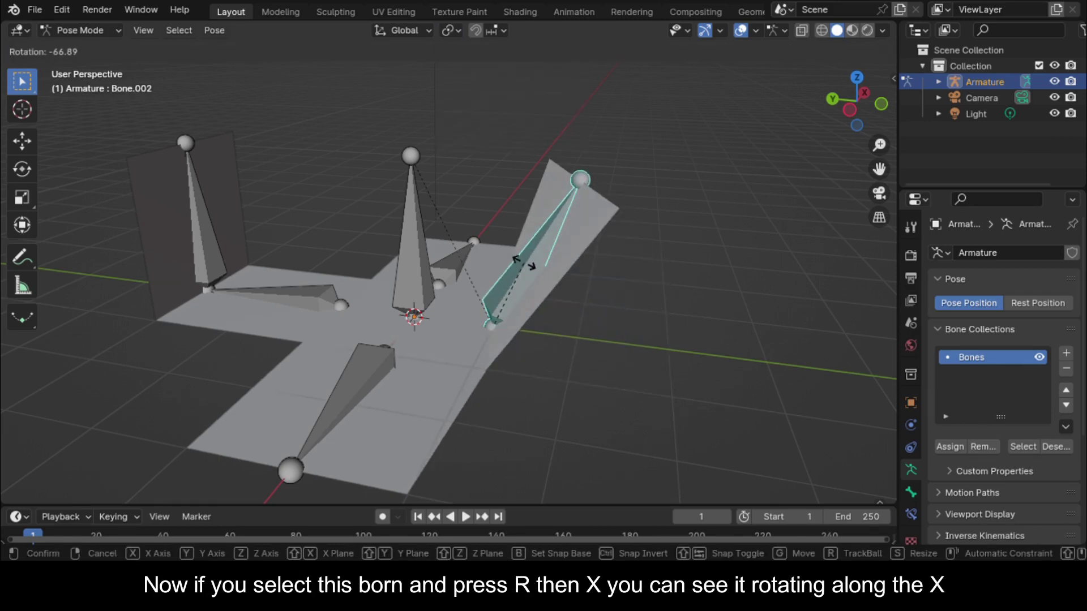
{"action": "key", "text": "x"}
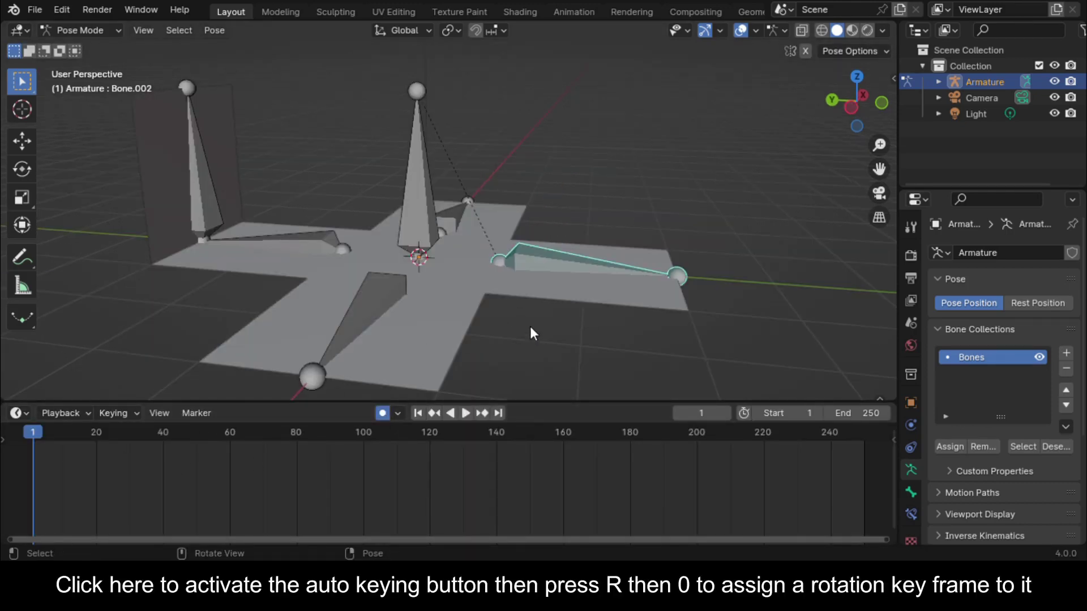
Step: Key a zero X rotation on the selected bone
{"action": "key", "text": "r"}
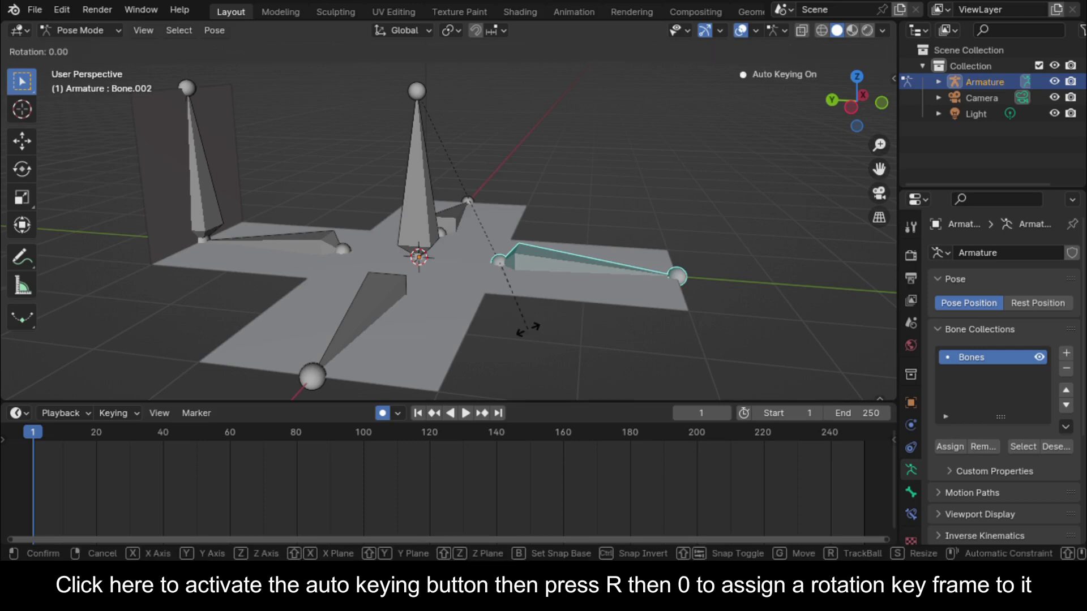
{"action": "key", "text": "x"}
{"action": "key", "text": "0"}
{"action": "key", "text": "Return"}
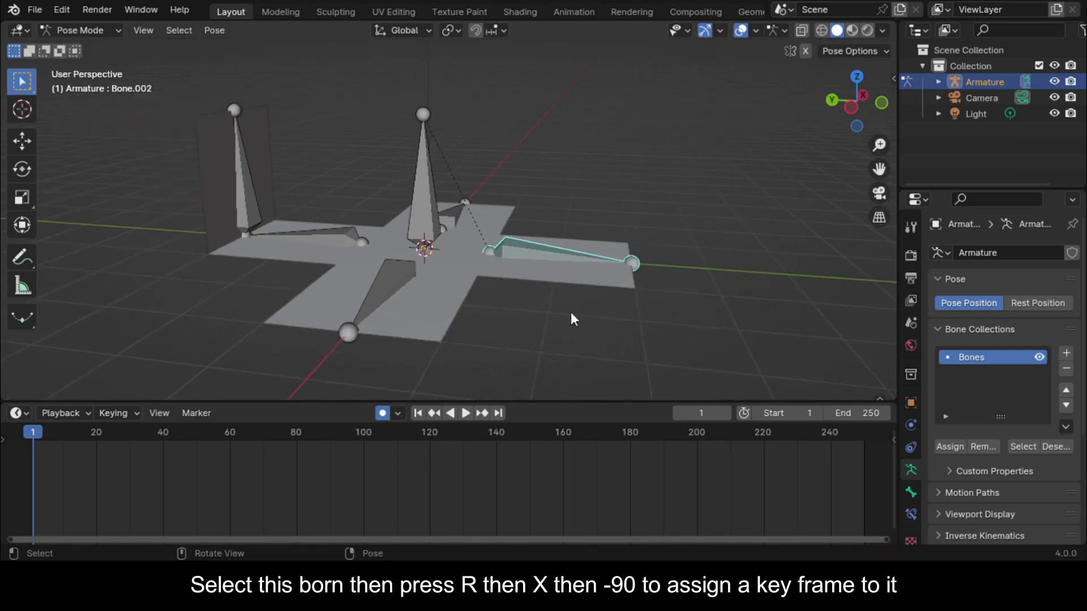
Step: Lay the upright left face flat by rotating its bone X -90
{"action": "left_click_drag", "start_coordinate": [878, 169], "coordinate": [879, 170]}
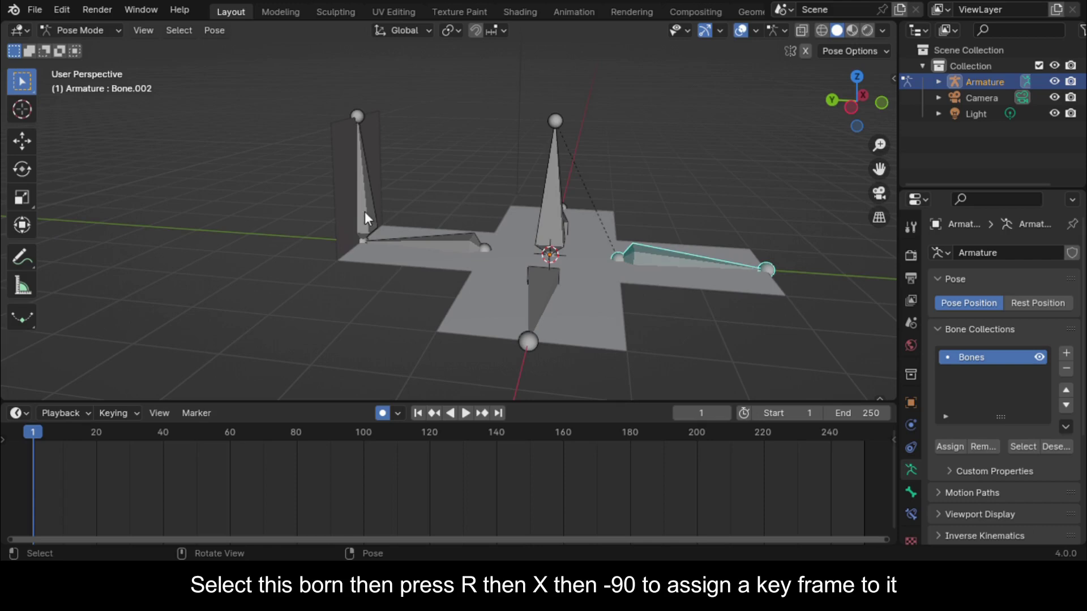
{"action": "left_click", "coordinate": [365, 212]}
{"action": "type", "text": "rx-90"}
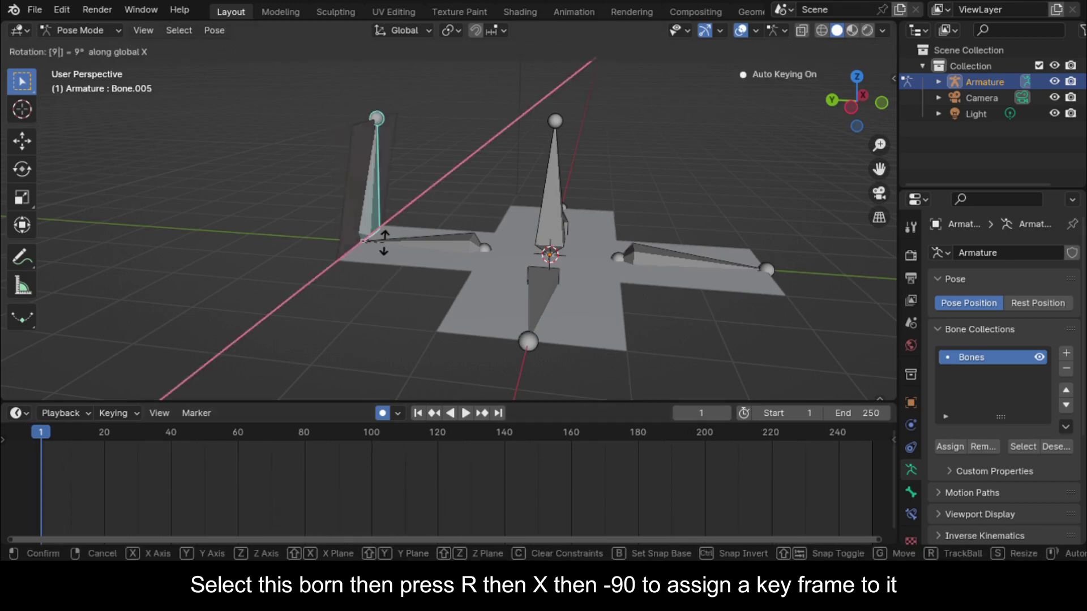
{"action": "key", "text": "Return"}
Step: Key zero rotations on the right, left and next face bones at frame 1
{"action": "middle_click_drag", "start_coordinate": [384, 243], "coordinate": [383, 278]}
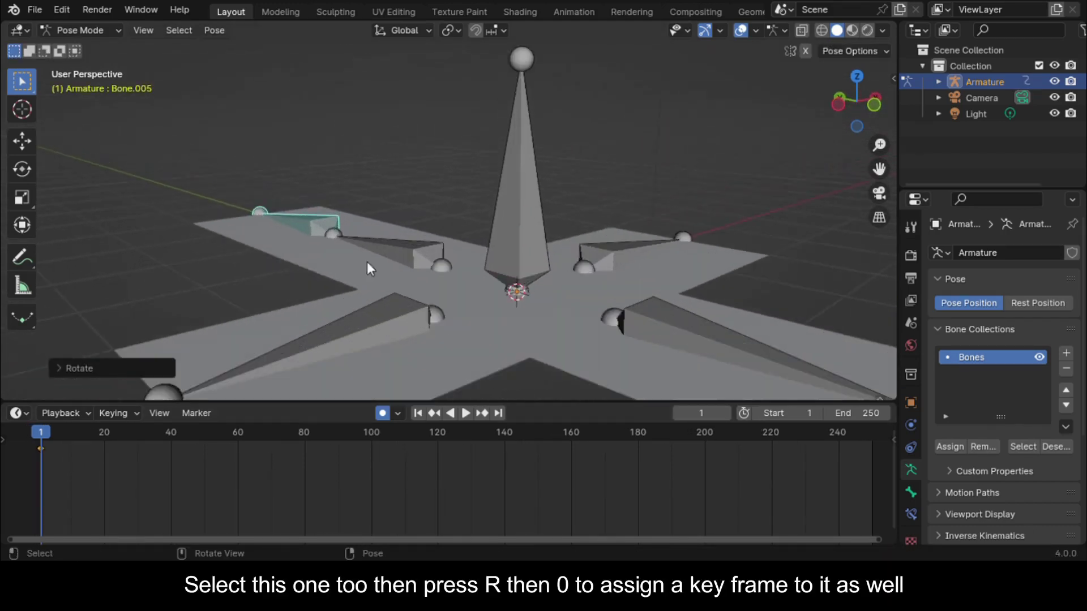
{"action": "middle_click_drag", "start_coordinate": [366, 261], "coordinate": [399, 295]}
{"action": "left_click", "coordinate": [482, 272]}
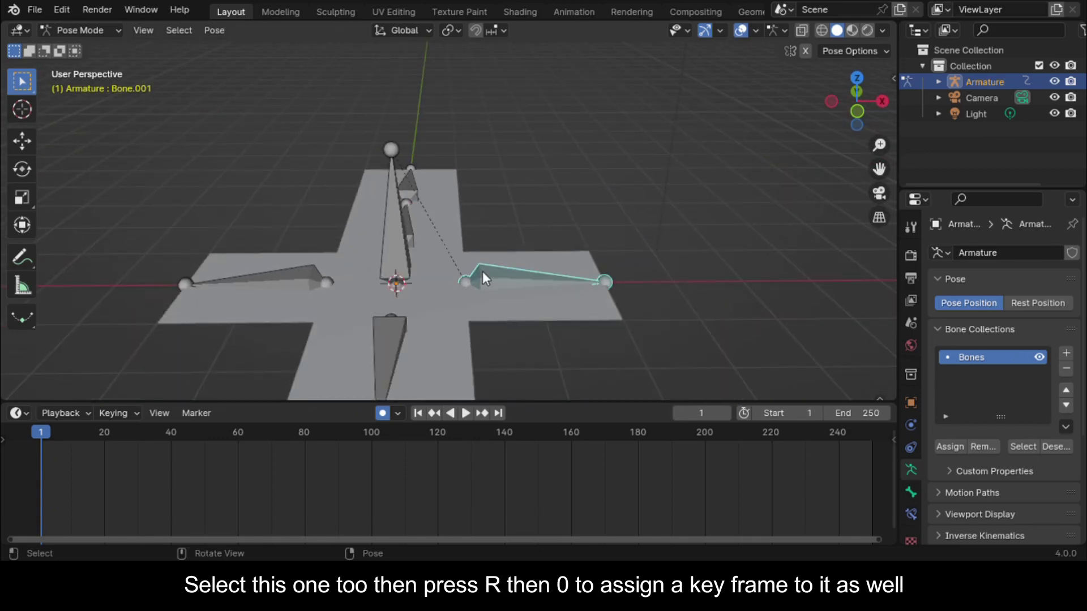
{"action": "key", "text": "r"}
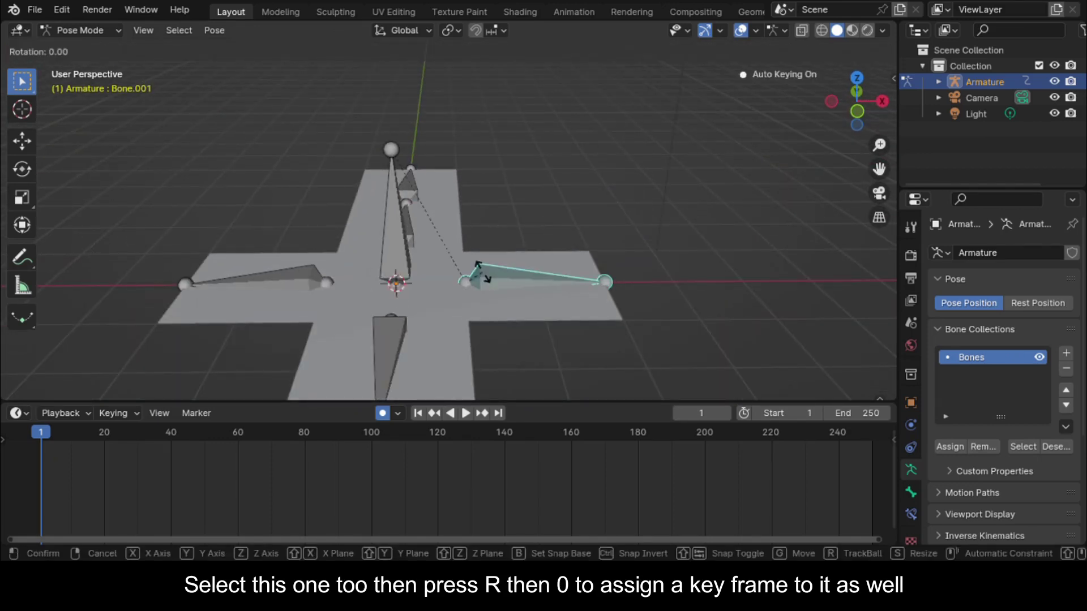
{"action": "key", "text": "0"}
{"action": "key", "text": "Return"}
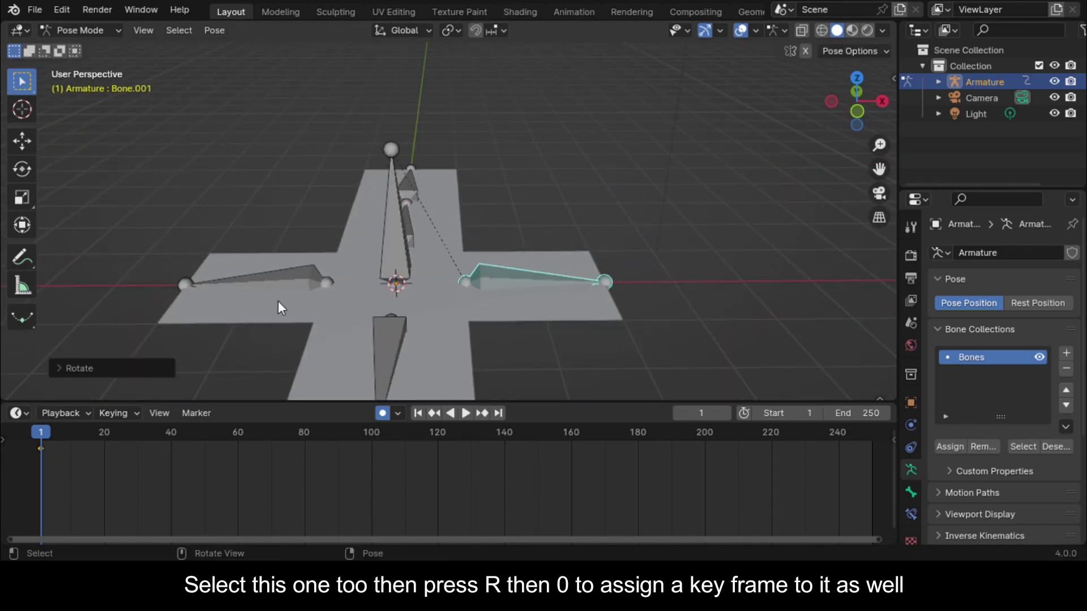
{"action": "left_click", "coordinate": [280, 288]}
{"action": "key", "text": "r"}
{"action": "key", "text": "0"}
{"action": "key", "text": "Return"}
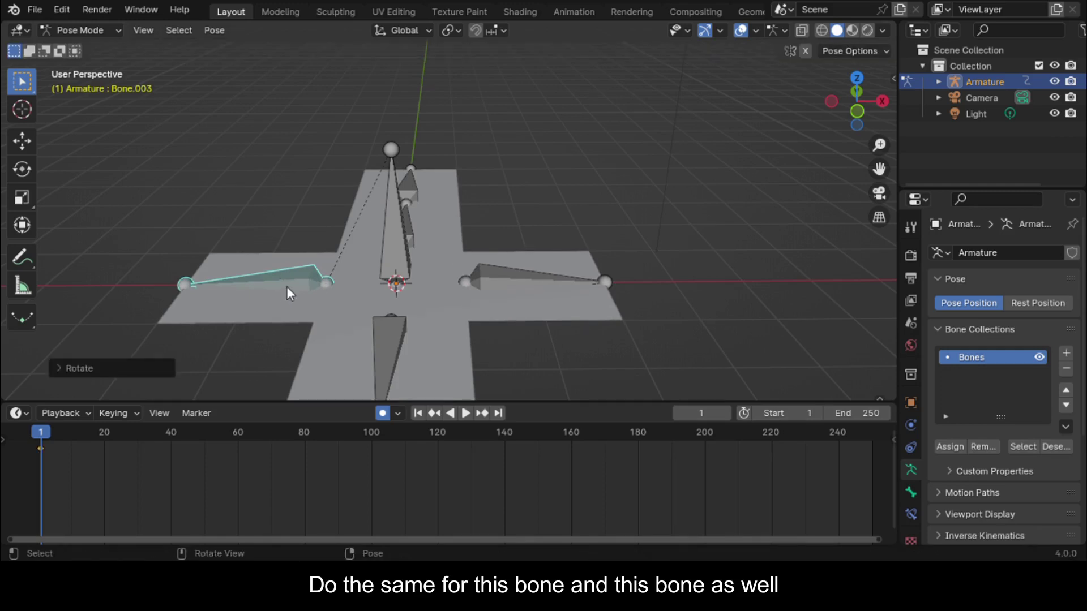
{"action": "left_click", "coordinate": [411, 220]}
{"action": "key", "text": "r"}
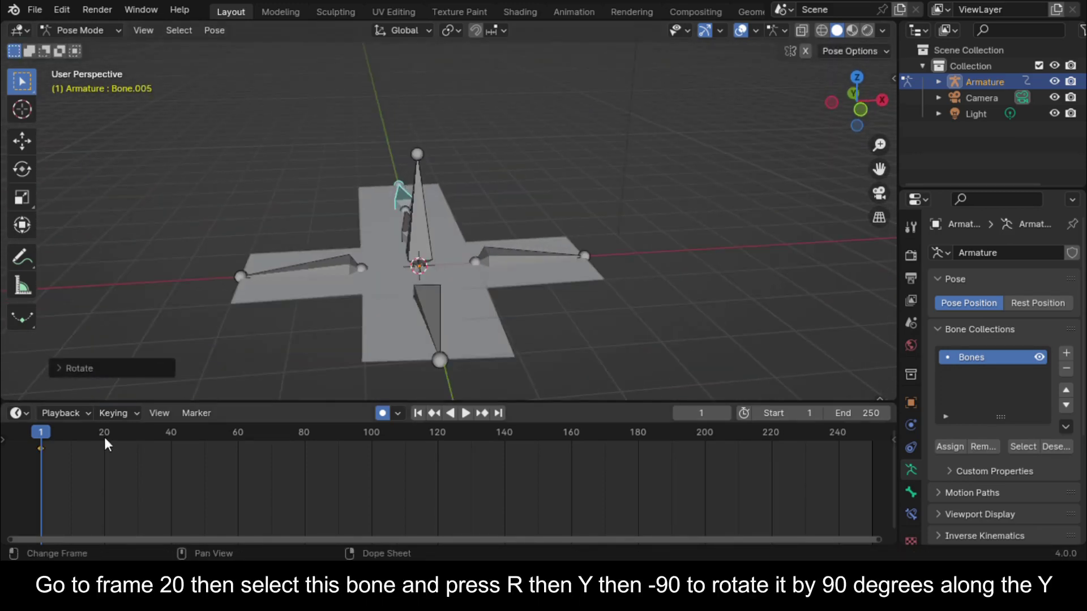
Step: At frame 20, fold the right face up with R Y -90 and the next face with R X -90
{"action": "left_click", "coordinate": [104, 440]}
{"action": "left_click", "coordinate": [475, 254]}
{"action": "type", "text": "ry-90"}
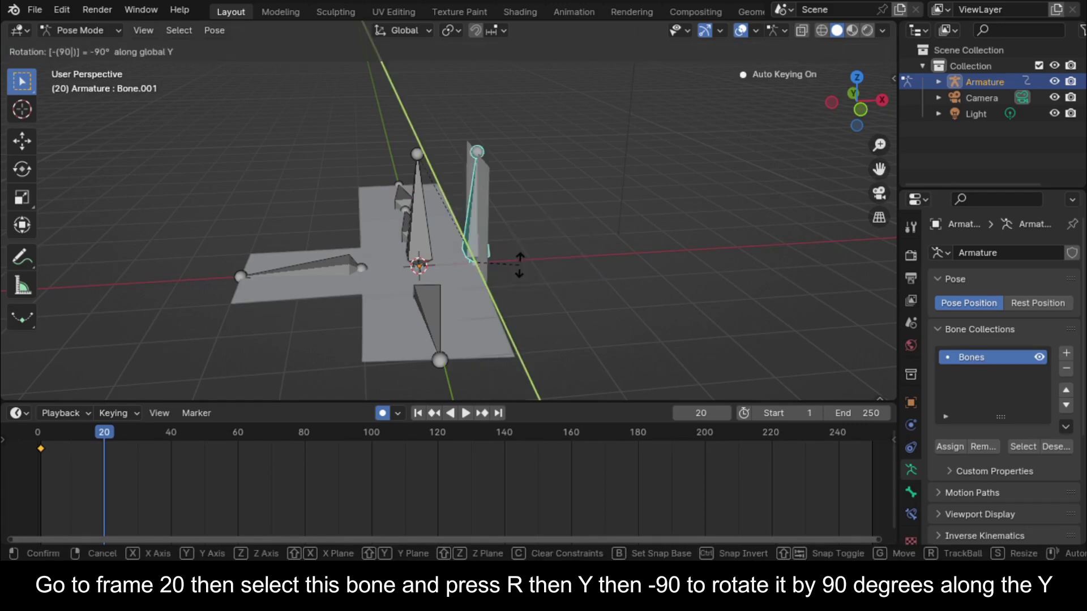
{"action": "key", "text": "Return"}
{"action": "middle_click_drag", "start_coordinate": [446, 273], "coordinate": [522, 288]}
{"action": "left_click", "coordinate": [562, 304]}
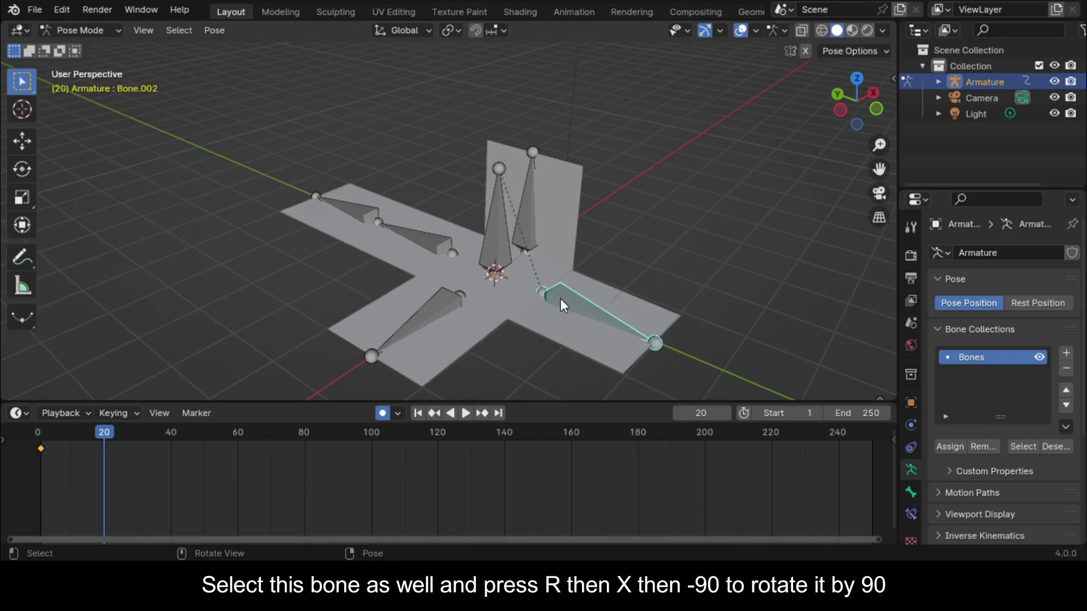
{"action": "type", "text": "rx"}
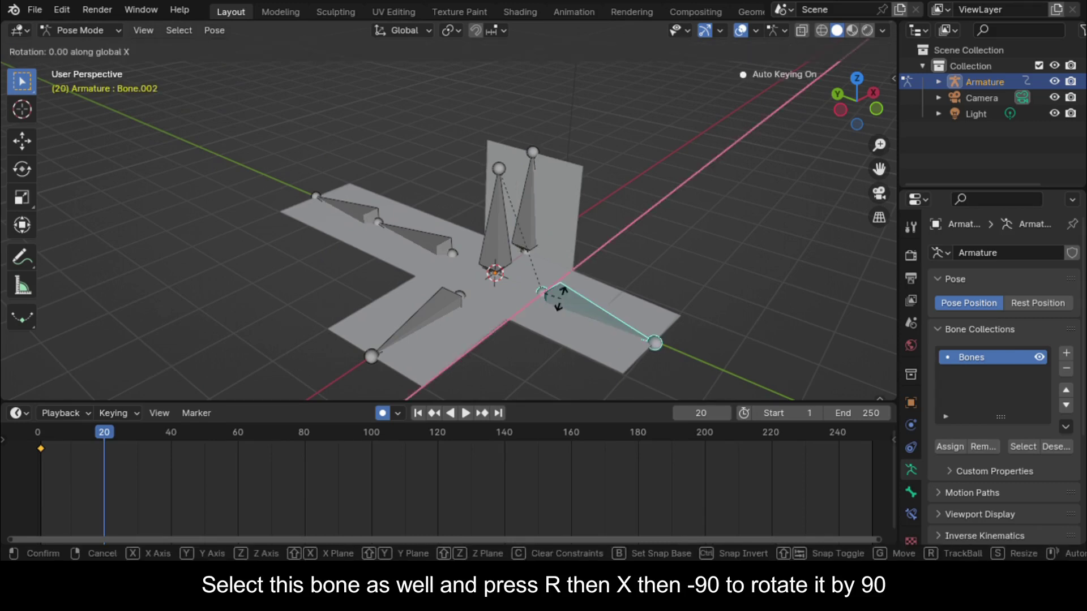
{"action": "type", "text": "90-"}
{"action": "key", "text": "Return"}
Step: Fold the left face up with R Y 90 and the last side face with R X 90
{"action": "middle_click_drag", "start_coordinate": [554, 298], "coordinate": [664, 317]}
{"action": "left_click", "coordinate": [593, 300]}
{"action": "type", "text": "ry90y"}
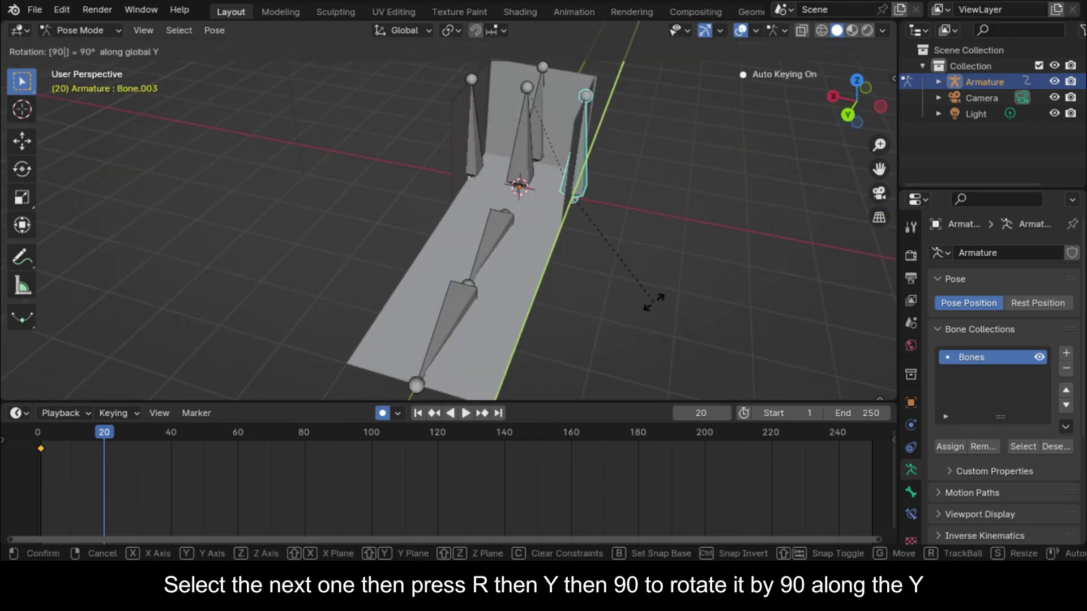
{"action": "key", "text": "Return"}
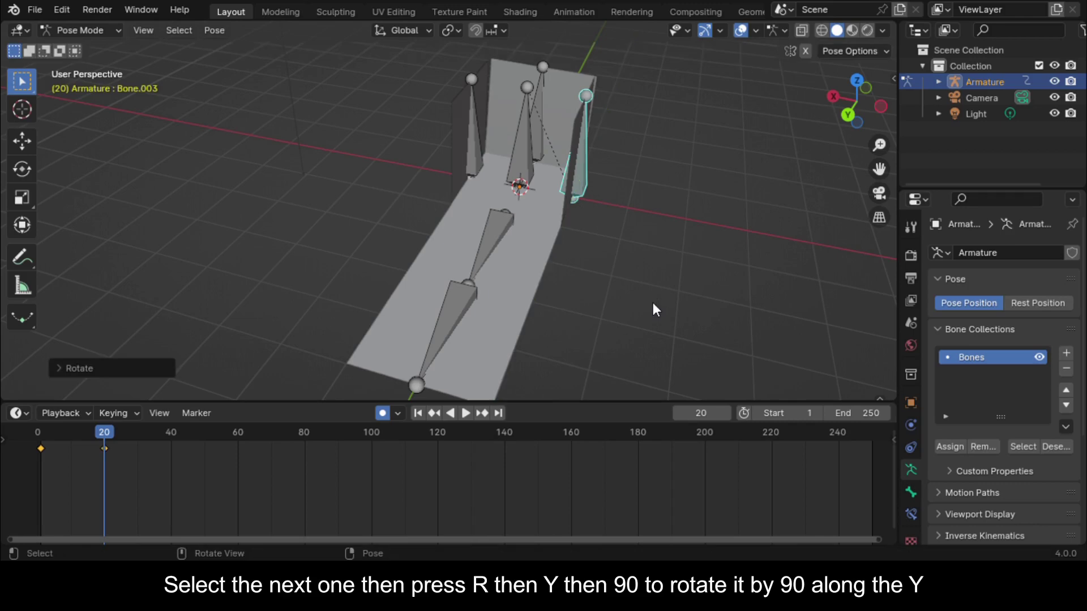
{"action": "middle_click_drag", "start_coordinate": [564, 262], "coordinate": [589, 321]}
{"action": "left_click", "coordinate": [589, 322]}
{"action": "type", "text": "rx"}
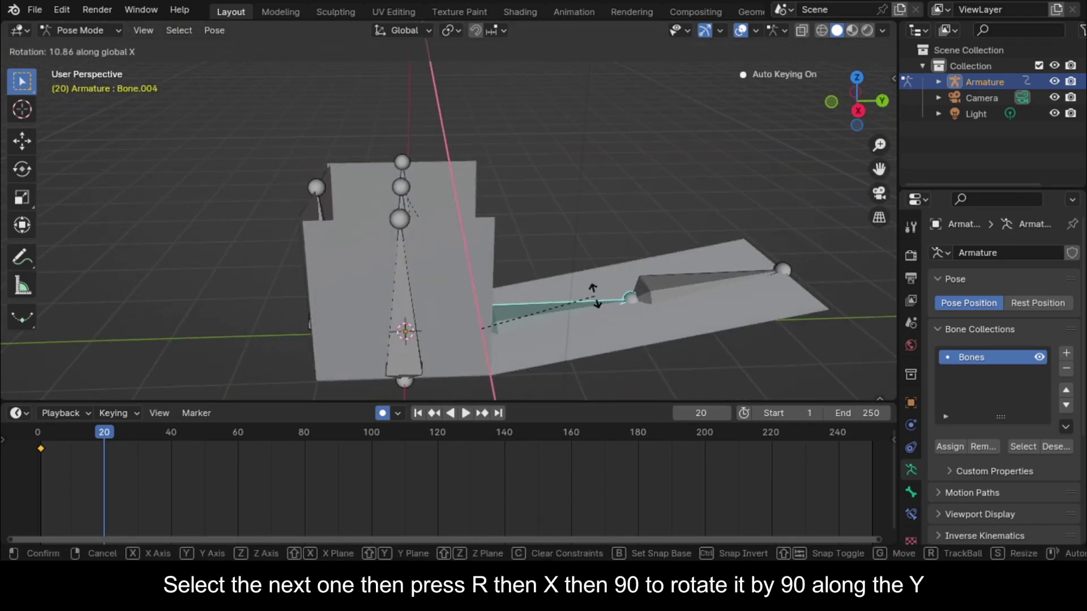
{"action": "type", "text": "90"}
{"action": "key", "text": "Return"}
Step: Show the transform sidebar, go to frame 40 and select the lid's bone
{"action": "middle_click_drag", "start_coordinate": [562, 263], "coordinate": [522, 244]}
{"action": "scroll", "coordinate": [522, 245], "scroll_direction": "up", "scroll_amount": 3}
{"action": "key", "text": "n"}
{"action": "left_click", "coordinate": [577, 285]}
{"action": "middle_click_drag", "start_coordinate": [577, 284], "coordinate": [425, 396]}
{"action": "left_click", "coordinate": [170, 434]}
{"action": "middle_click_drag", "start_coordinate": [362, 255], "coordinate": [531, 242]}
{"action": "left_click", "coordinate": [447, 83]}
{"action": "type", "text": "rx90"}
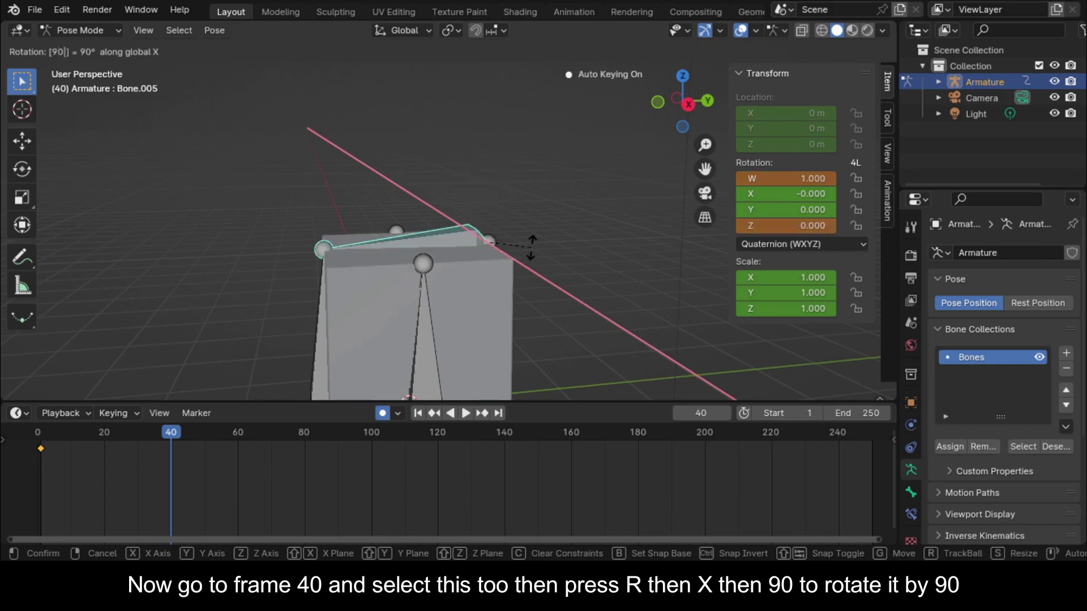
Step: Key the lid folded closed at frame 40 and play the animation from the start
{"action": "key", "text": "Return"}
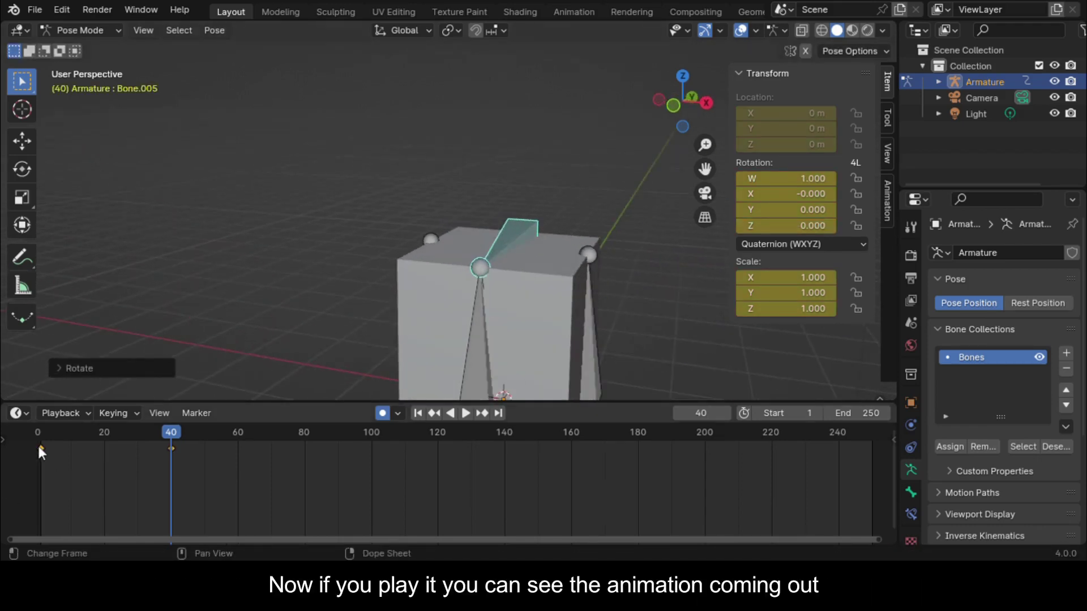
{"action": "left_click", "coordinate": [38, 443]}
{"action": "key", "text": "space"}
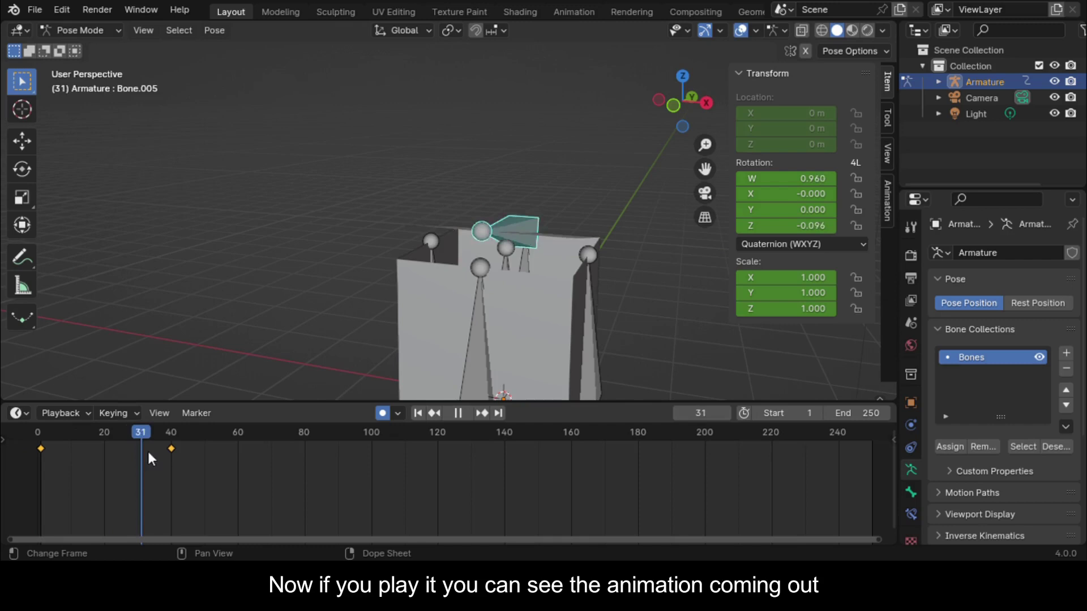
{"action": "key", "text": "space"}
{"action": "left_click_drag", "start_coordinate": [179, 455], "coordinate": [50, 440]}
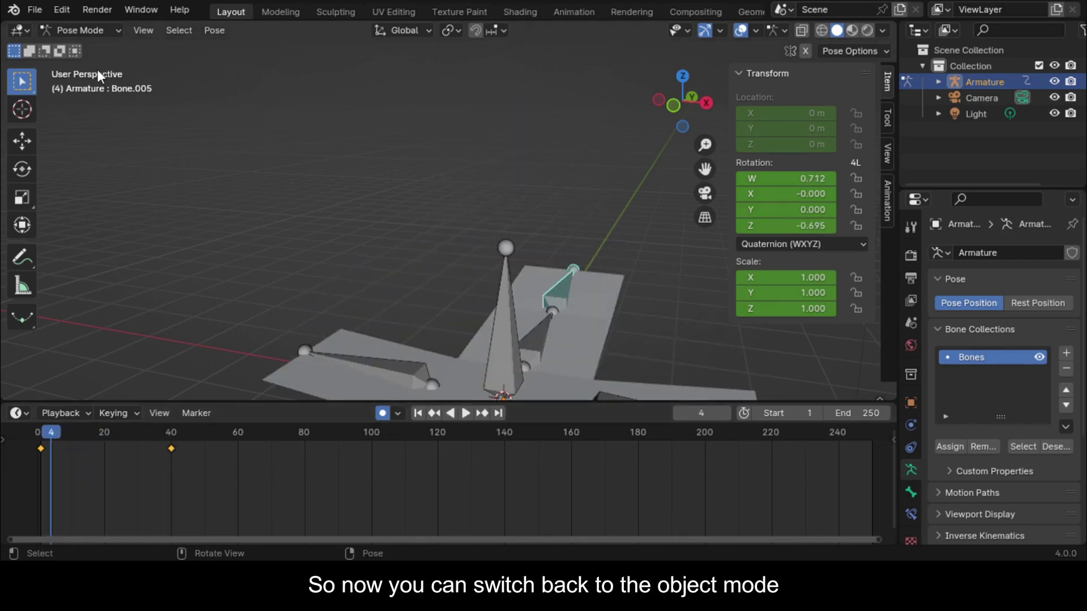
Step: Switch to Object Mode, turn Auto Keying off and replay the fold
{"action": "left_click", "coordinate": [100, 28]}
{"action": "left_click", "coordinate": [94, 47]}
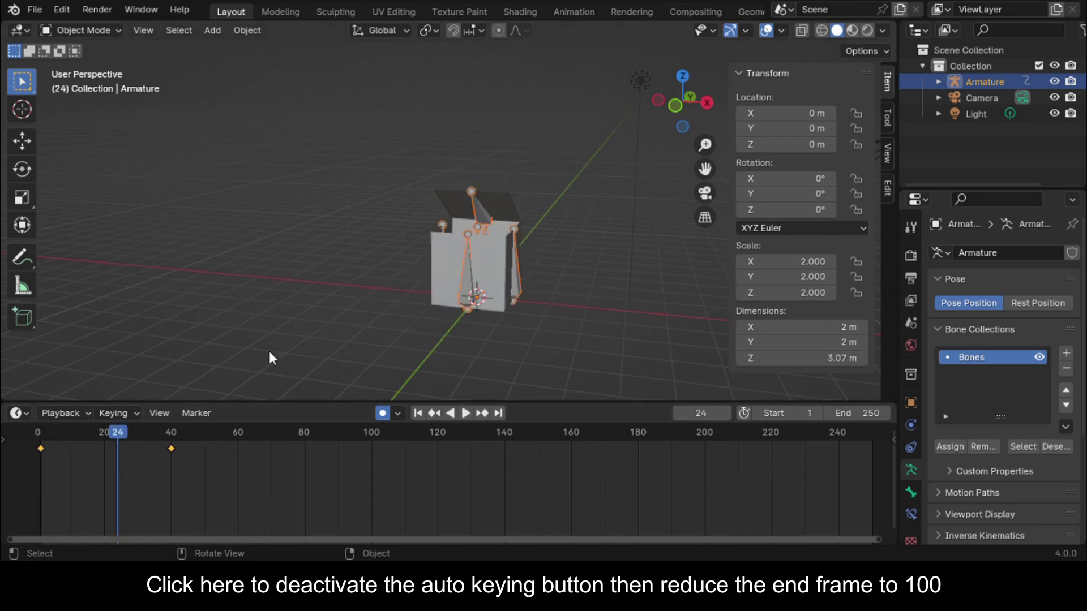
{"action": "left_click", "coordinate": [383, 413]}
{"action": "left_click_drag", "start_coordinate": [118, 440], "coordinate": [45, 444]}
{"action": "key", "text": "space"}
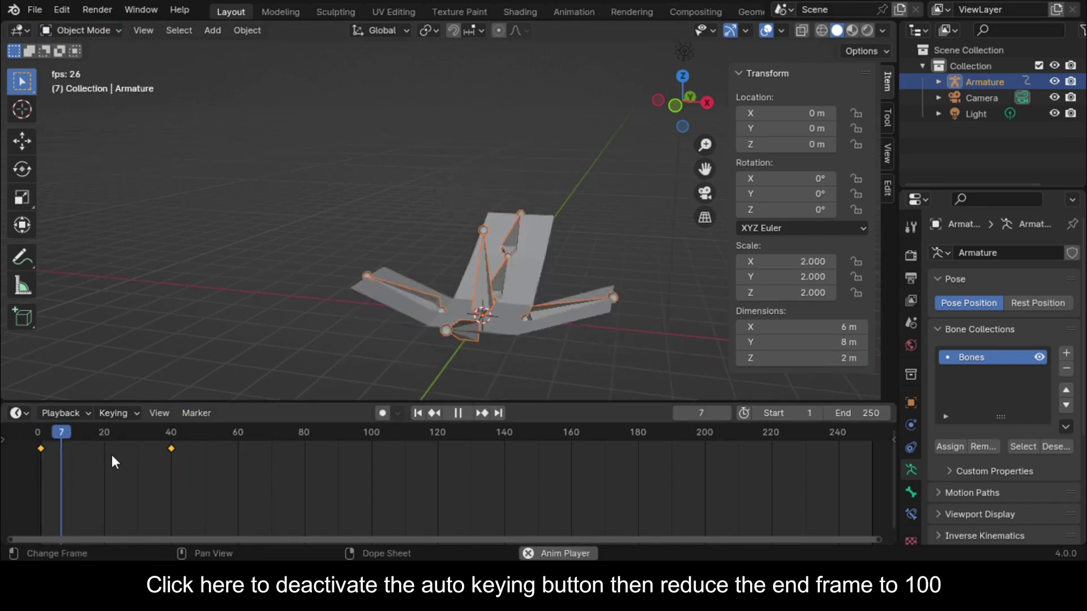
{"action": "key", "text": "space"}
Step: Set the scene's end frame to 100
{"action": "left_click", "coordinate": [863, 414]}
{"action": "type", "text": "10"}
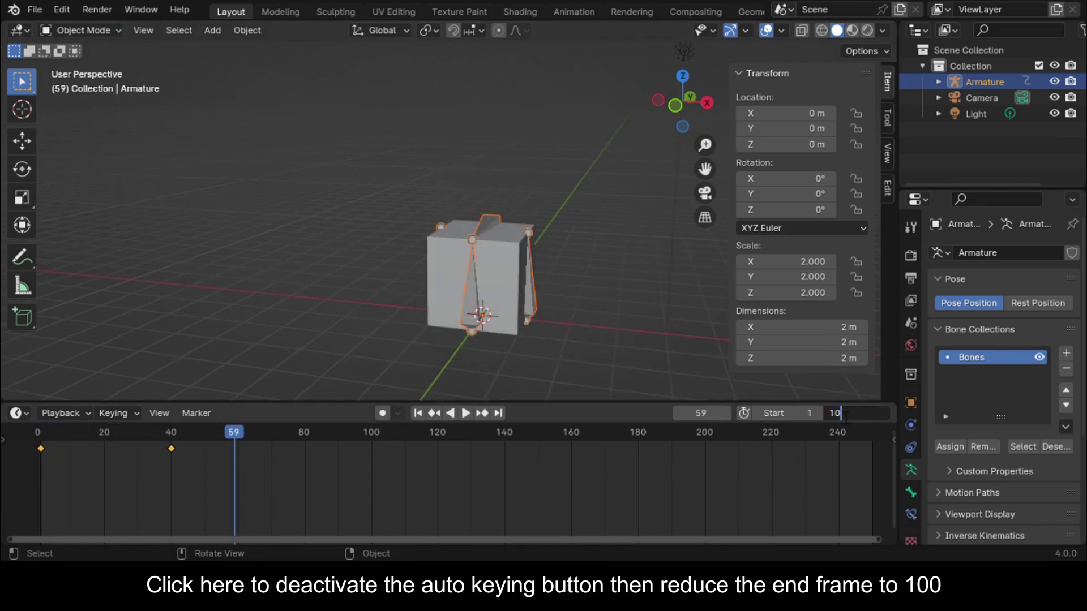
{"action": "type", "text": "0"}
{"action": "key", "text": "Return"}
Step: In Pose Mode, select all bones and scale their keyframes from frame 1 out to frame 100
{"action": "left_click", "coordinate": [112, 32]}
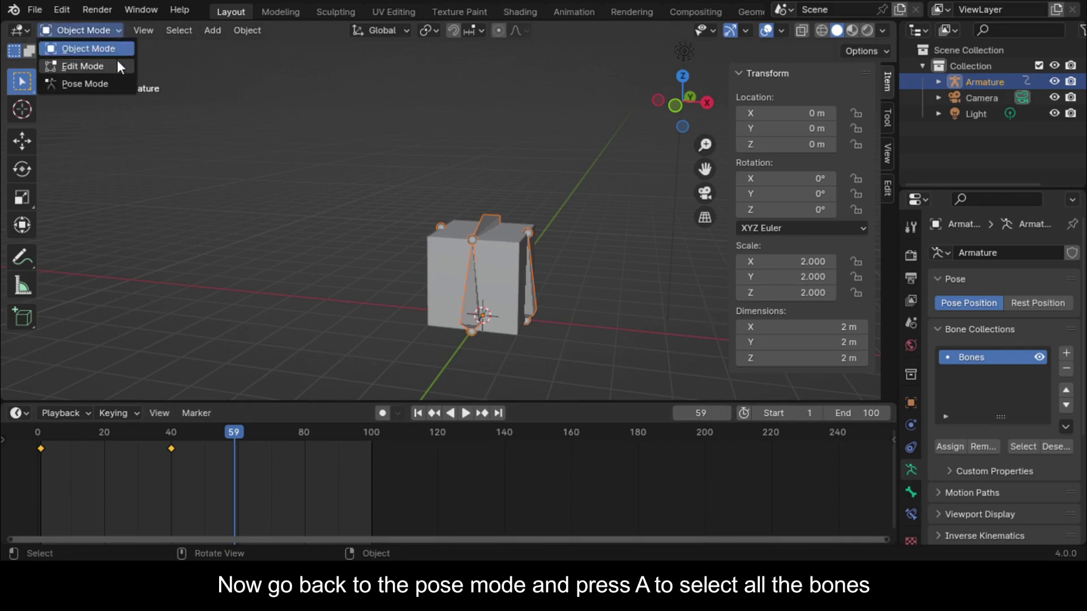
{"action": "left_click", "coordinate": [117, 79]}
{"action": "key", "text": "a"}
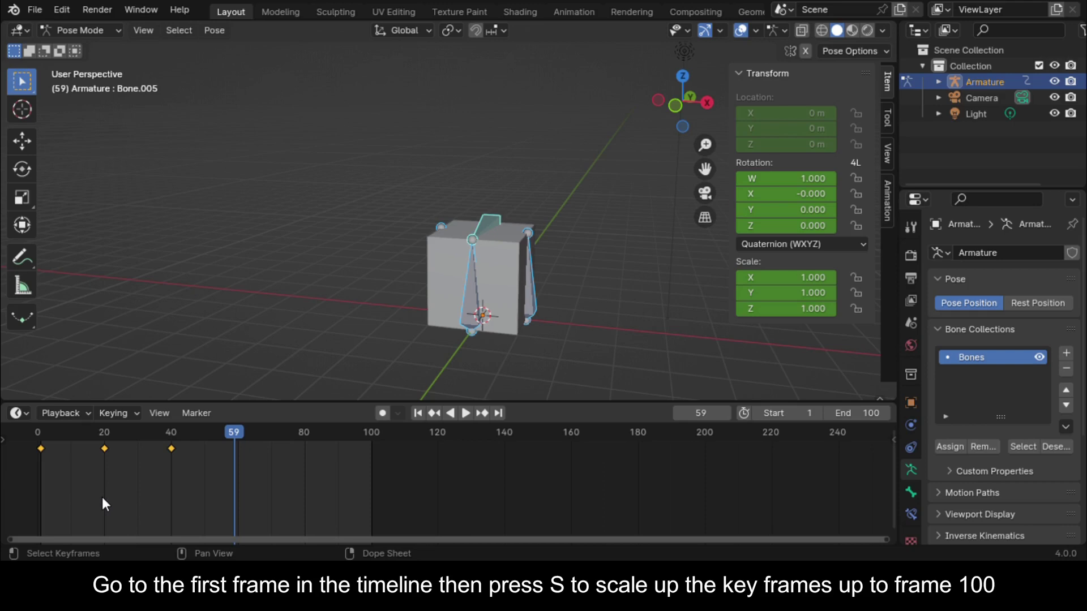
{"action": "left_click", "coordinate": [43, 432]}
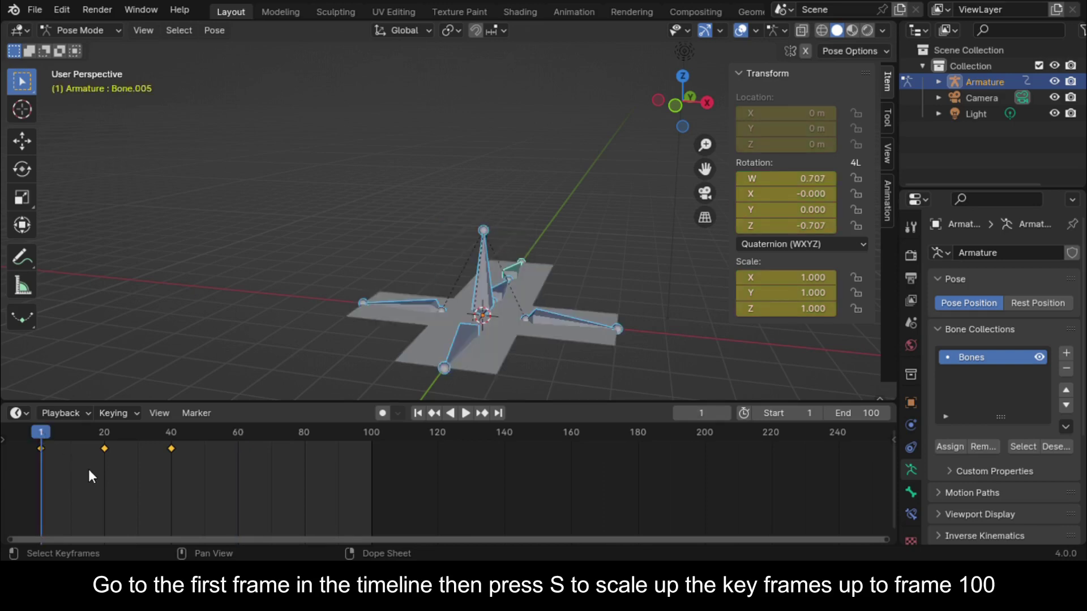
{"action": "key", "text": "s"}
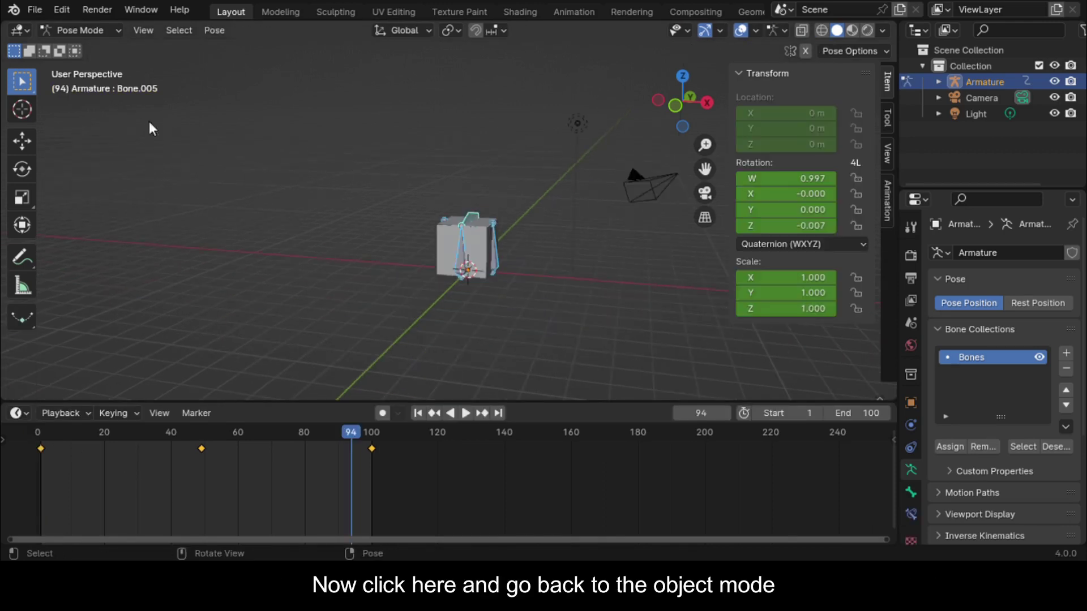
{"action": "left_click", "coordinate": [97, 33]}
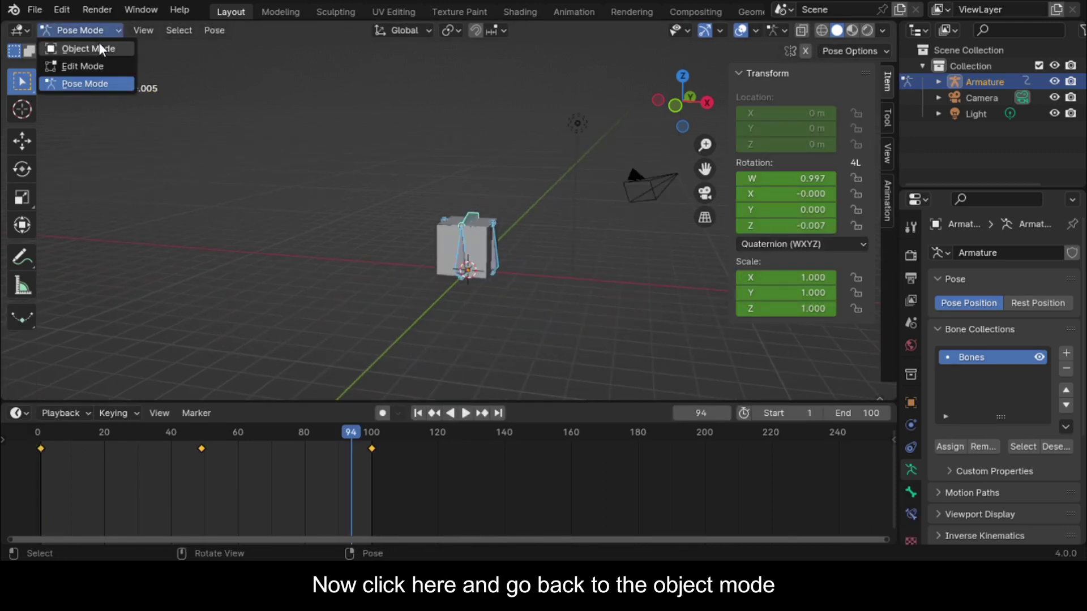
Step: Switch to Object Mode, play the 100-frame fold, and view through the scene camera
{"action": "left_click", "coordinate": [90, 48]}
{"action": "scroll", "coordinate": [402, 230], "scroll_direction": "up", "scroll_amount": 5}
{"action": "key", "text": "space"}
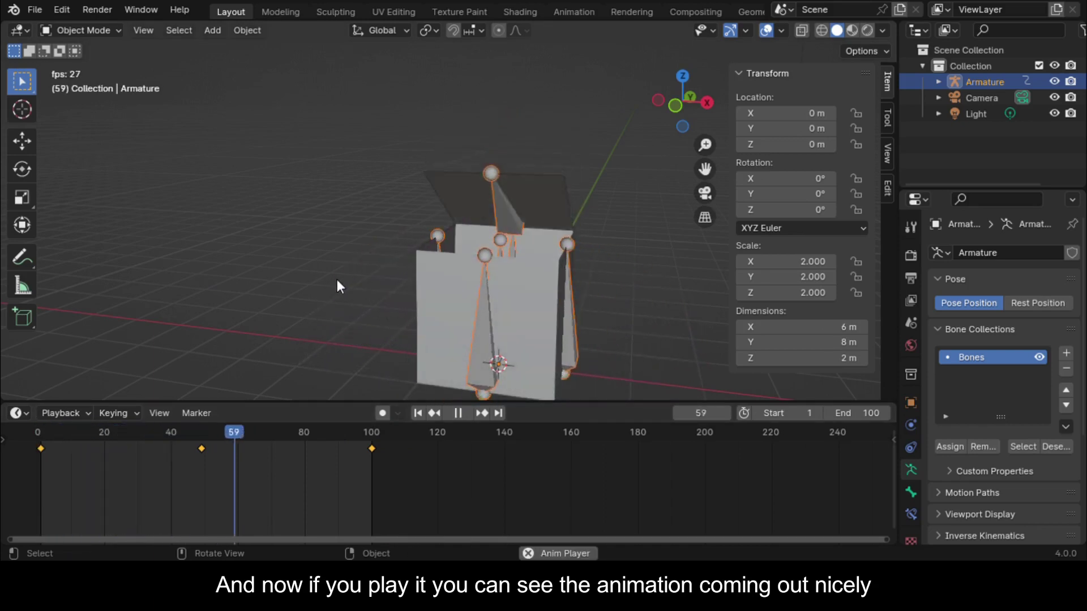
{"action": "key", "text": "space"}
{"action": "left_click", "coordinate": [636, 221]}
{"action": "key", "text": "KP_0"}
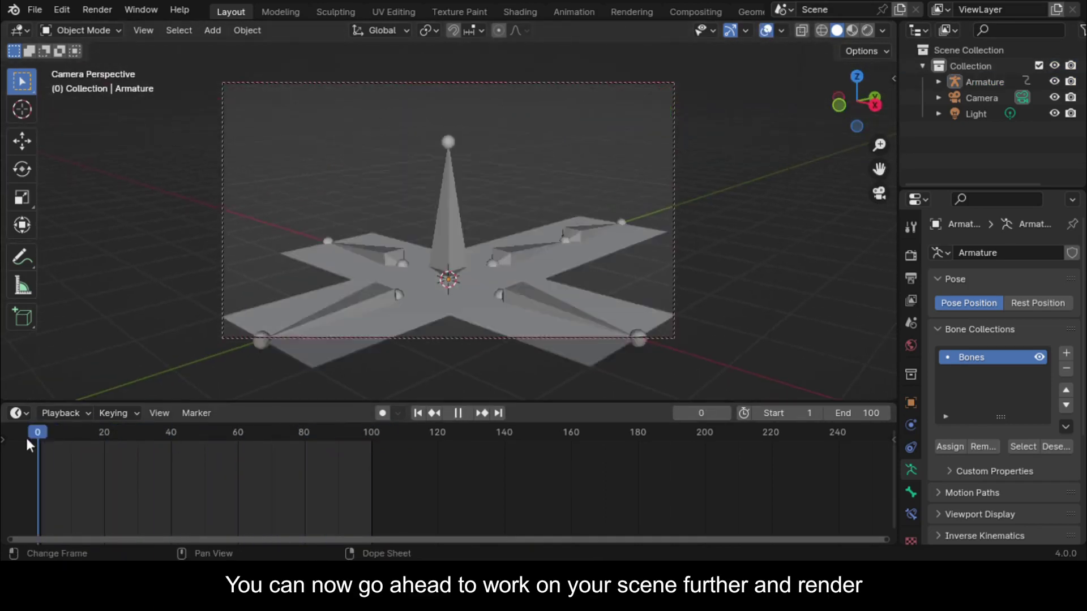